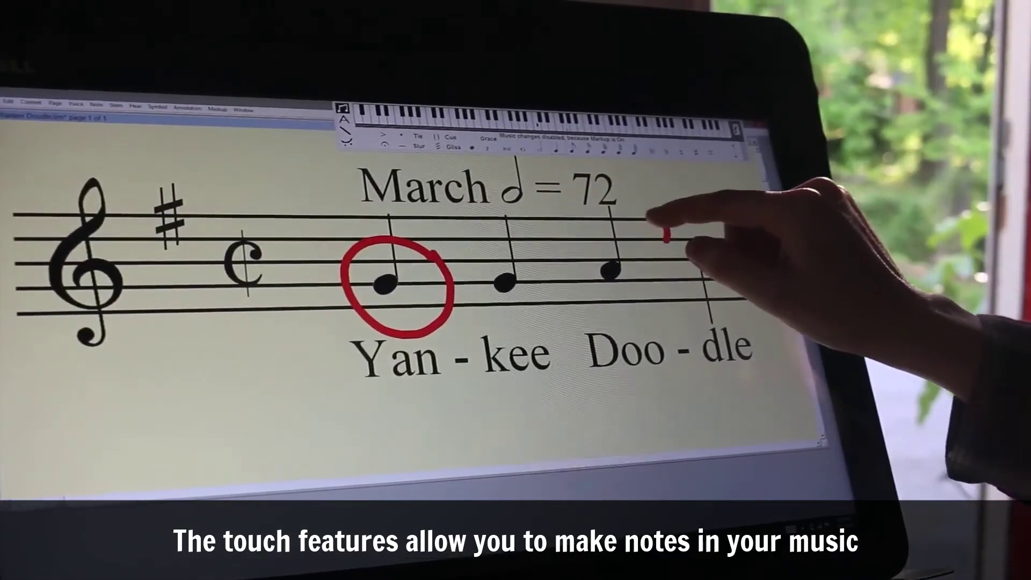
mouse_move(667, 237)
mouse_down()
mouse_move(672, 229)
mouse_move(660, 310)
mouse_move(633, 303)
mouse_up()
drag(644, 265, 685, 262)
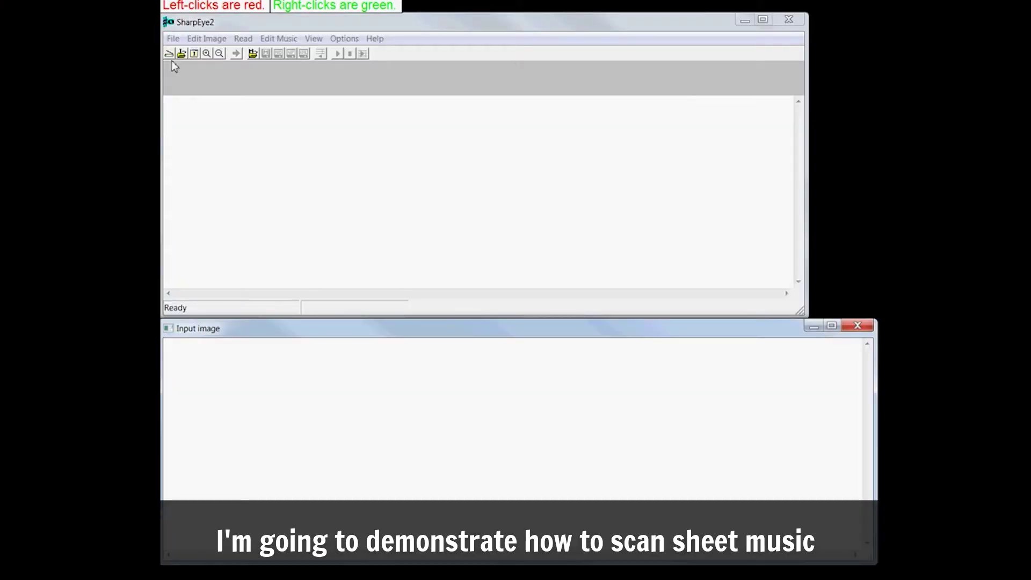
Load the scanned image HaydnSonata.TIF and run music recognition on it.
click(186, 53)
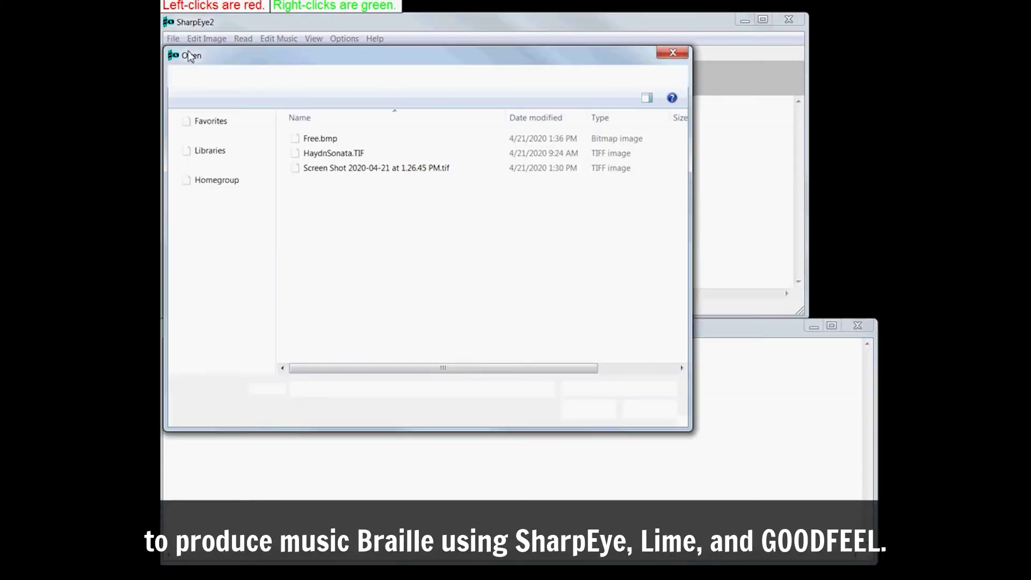
double_click(311, 154)
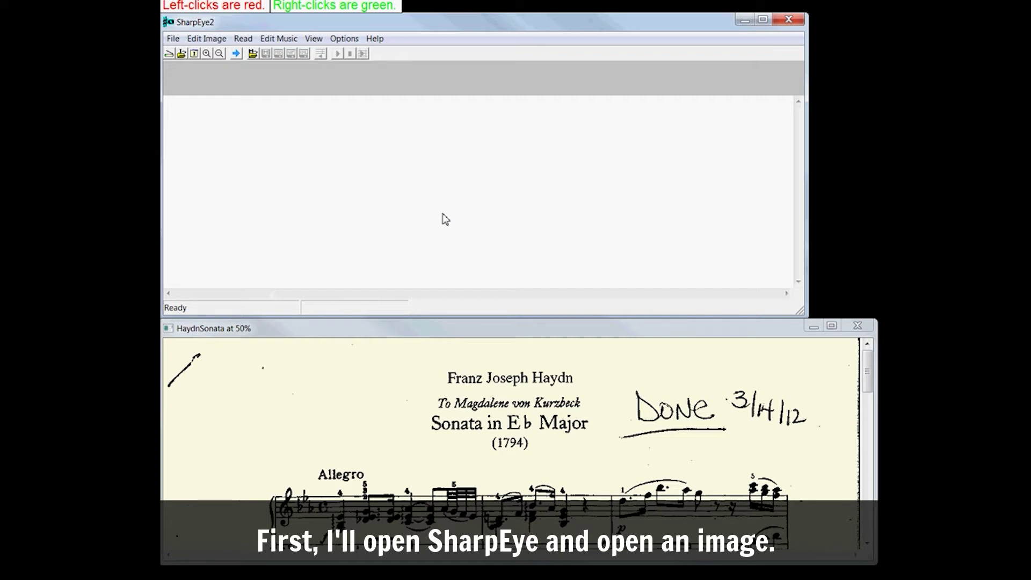
click(243, 39)
click(245, 53)
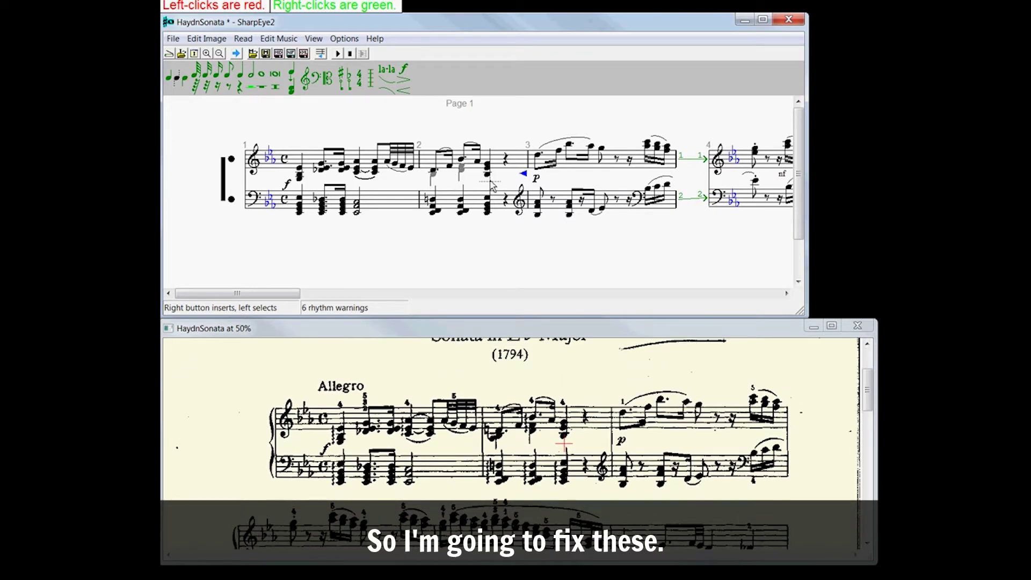
Insert a half rest below the treble staff for the down-stem voice in the second half of measure 2.
right_click(488, 180)
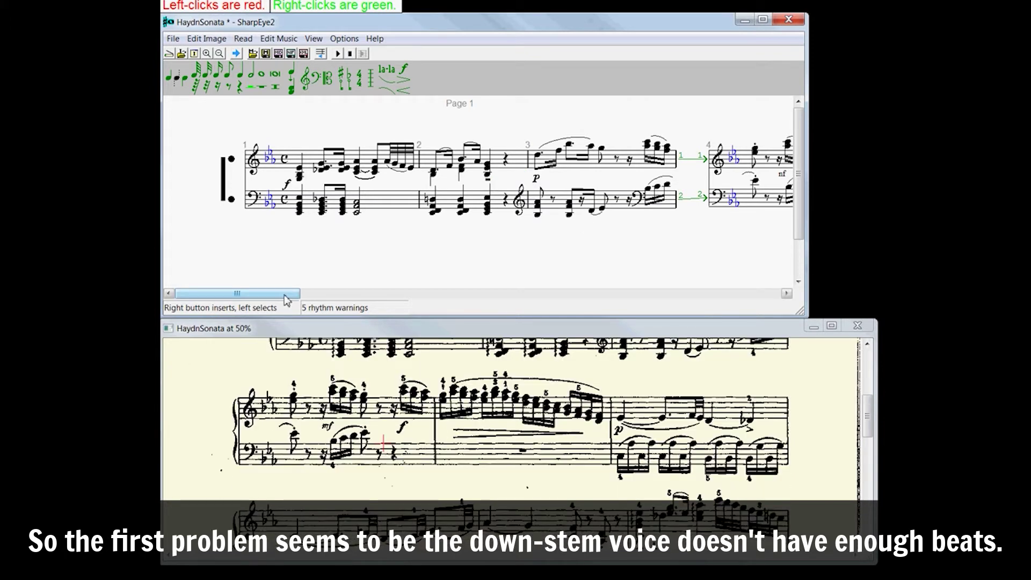
mouse_move(284, 295)
mouse_down()
mouse_move(296, 295)
mouse_move(285, 297)
mouse_up()
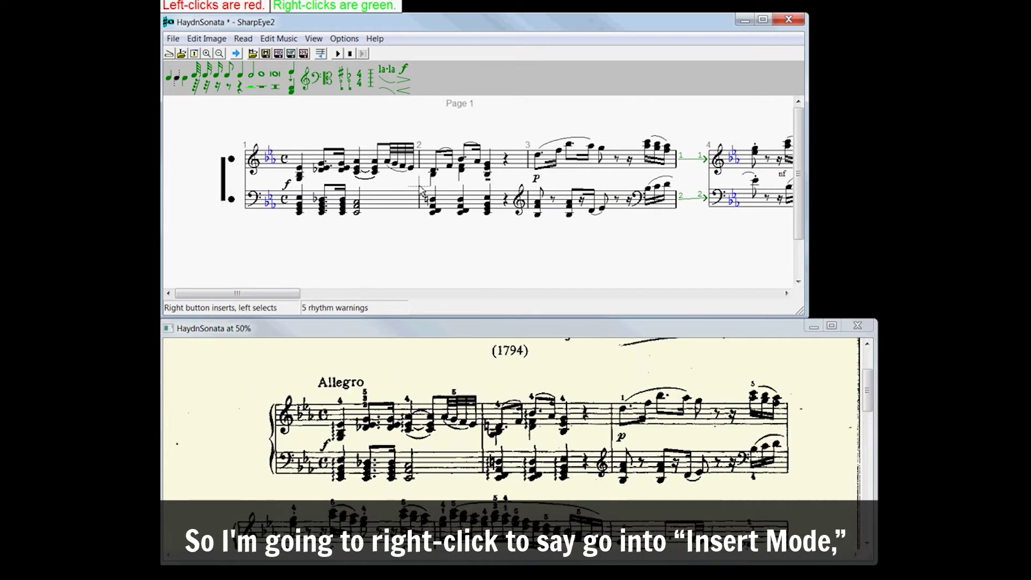
Add a natural sign to the first down-stem treble note of measure 2 and the missing notehead to its chord.
click(433, 171)
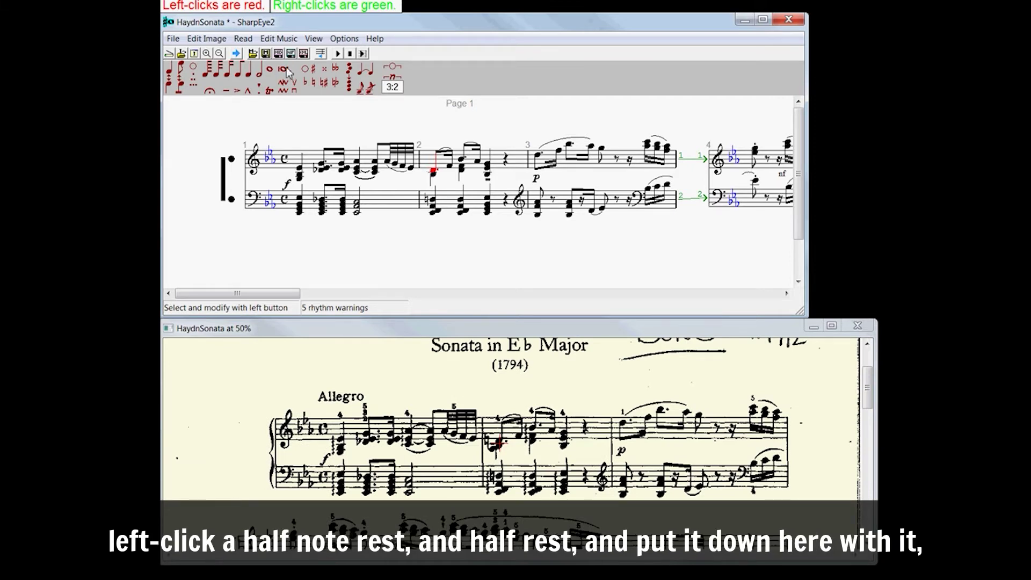
click(312, 86)
key(Down)
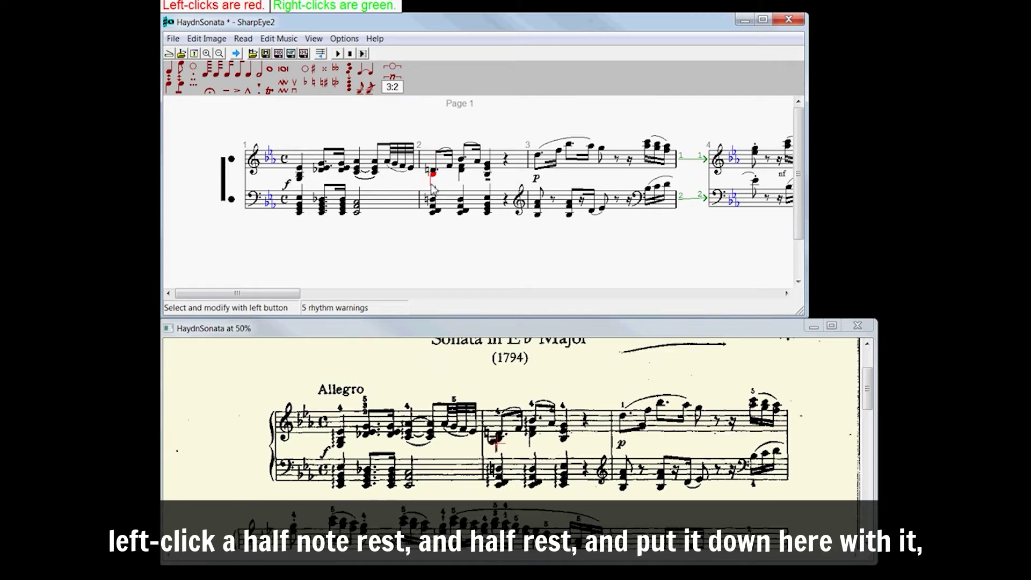
click(434, 188)
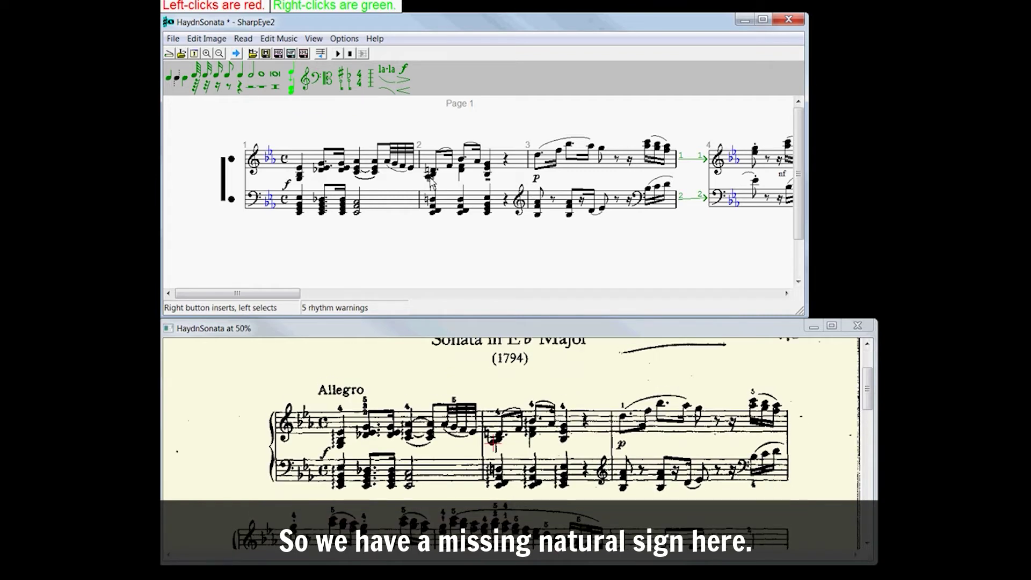
Insert a quarter rest above measure 9's first treble chord and a half rest above its third-beat chord.
click(367, 306)
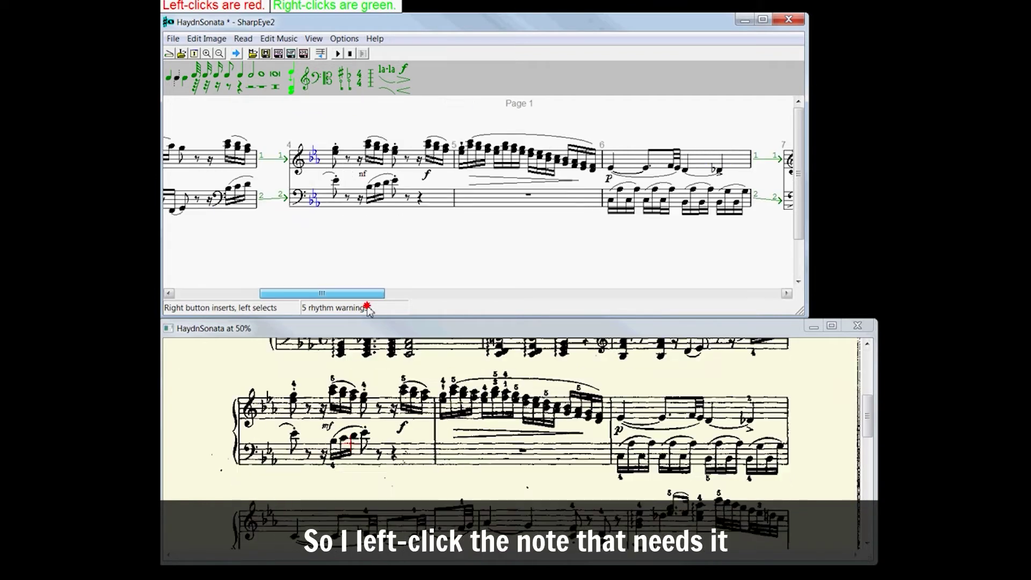
click(460, 318)
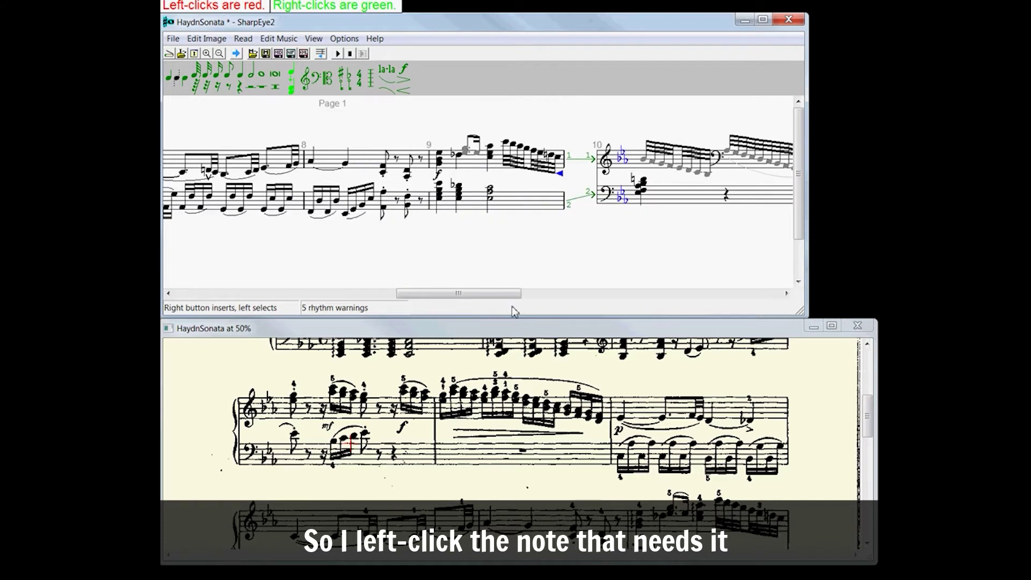
click(558, 157)
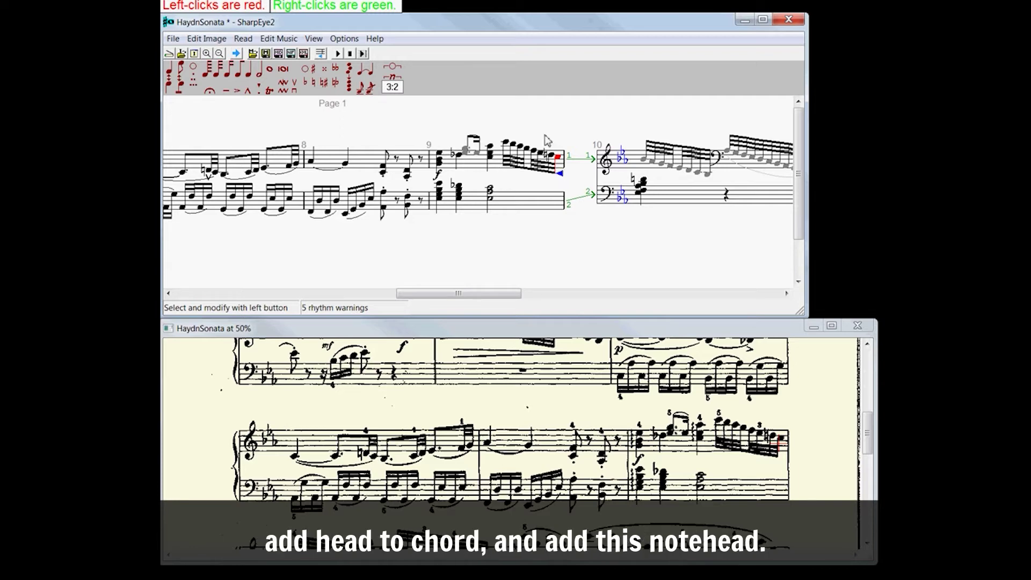
click(445, 139)
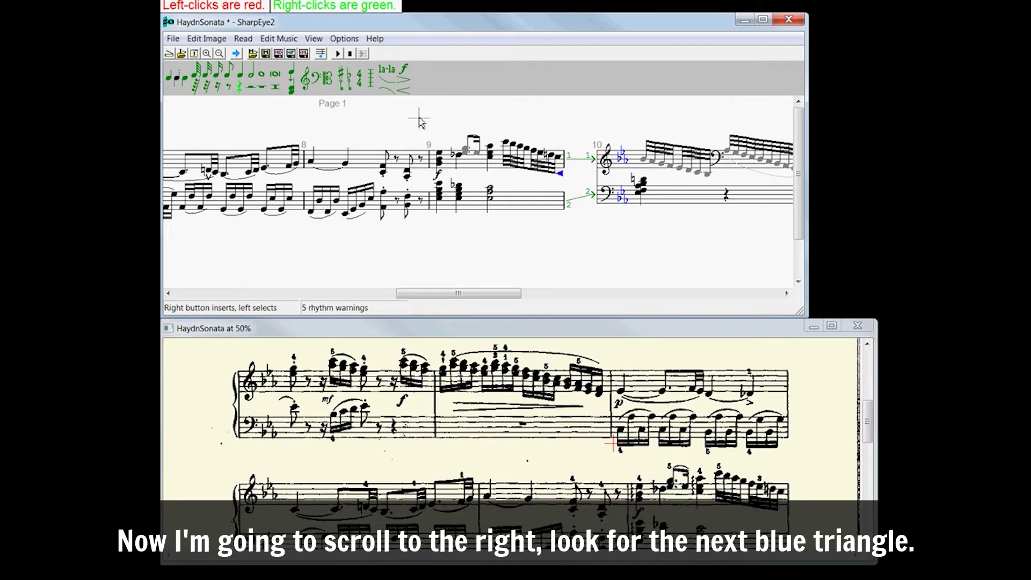
right_click(439, 138)
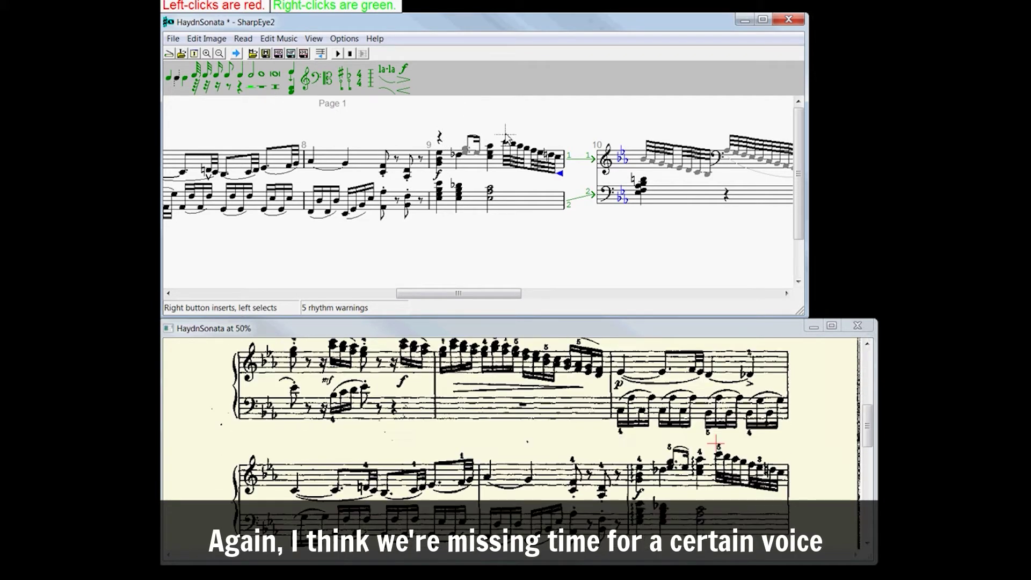
Mark the ten descending notes after the clef change in measure 10's upper staff as a 10:8 tuplet.
drag(468, 293, 528, 294)
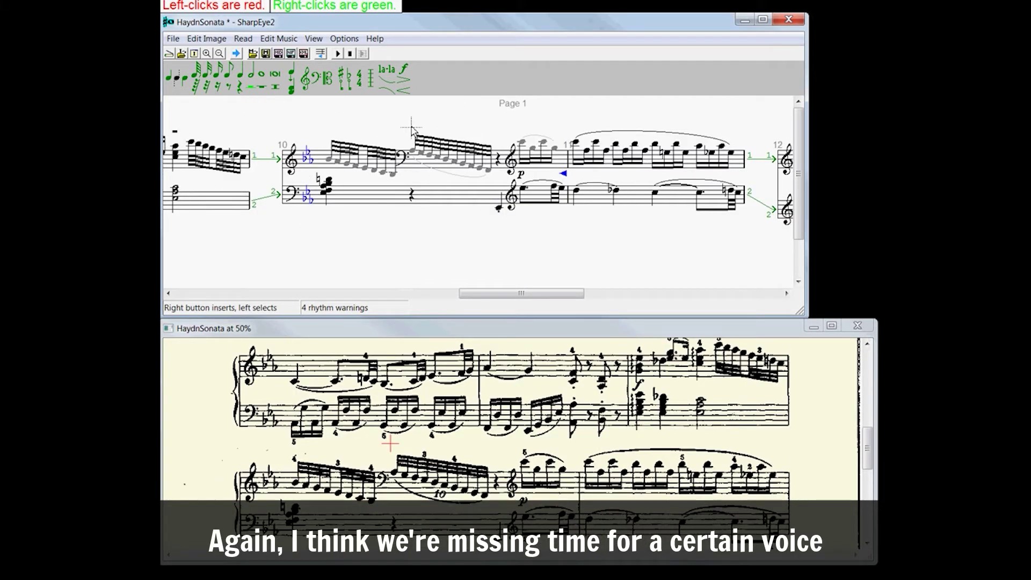
drag(410, 127, 495, 183)
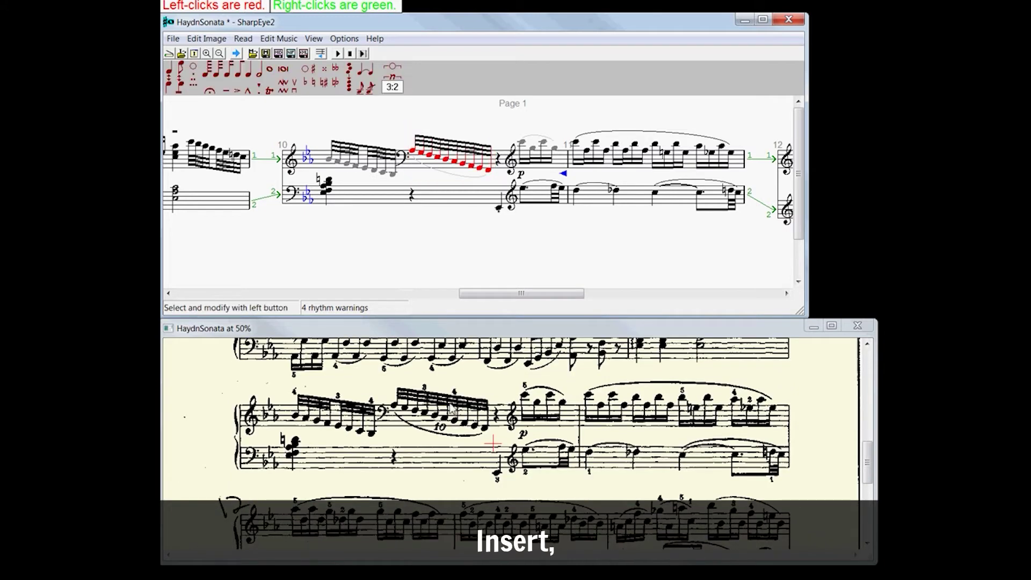
click(389, 89)
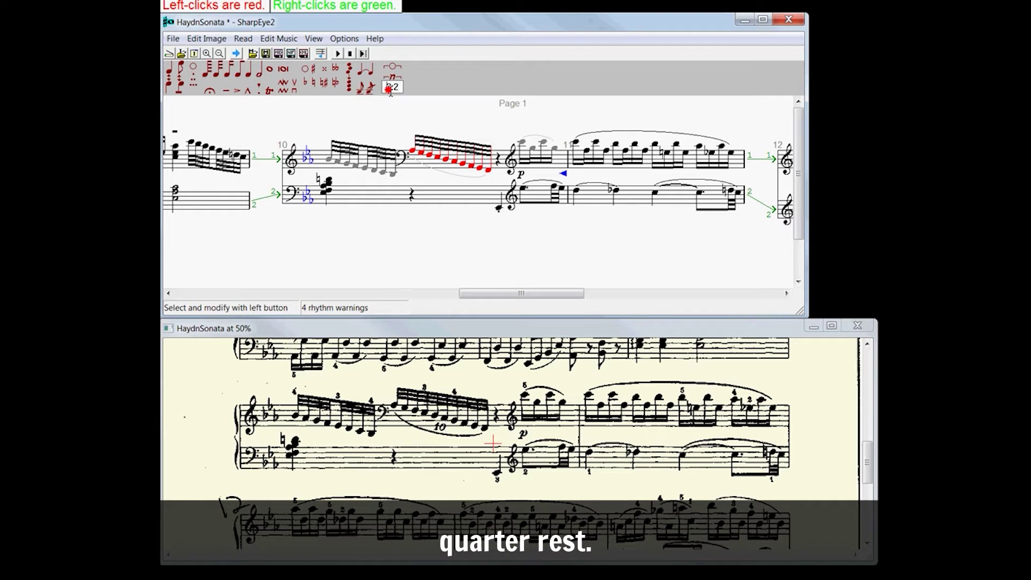
text(10:8)
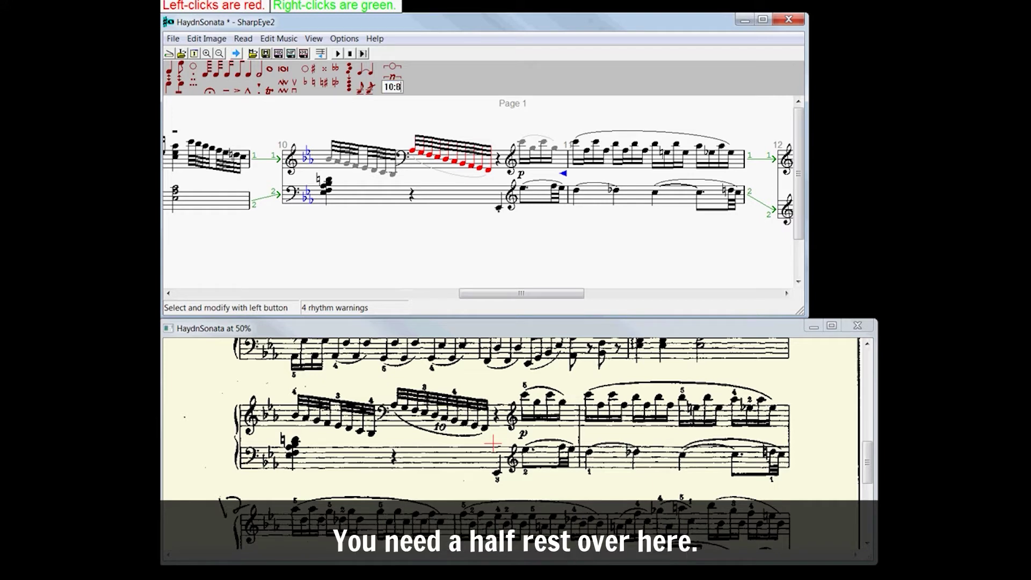
click(390, 77)
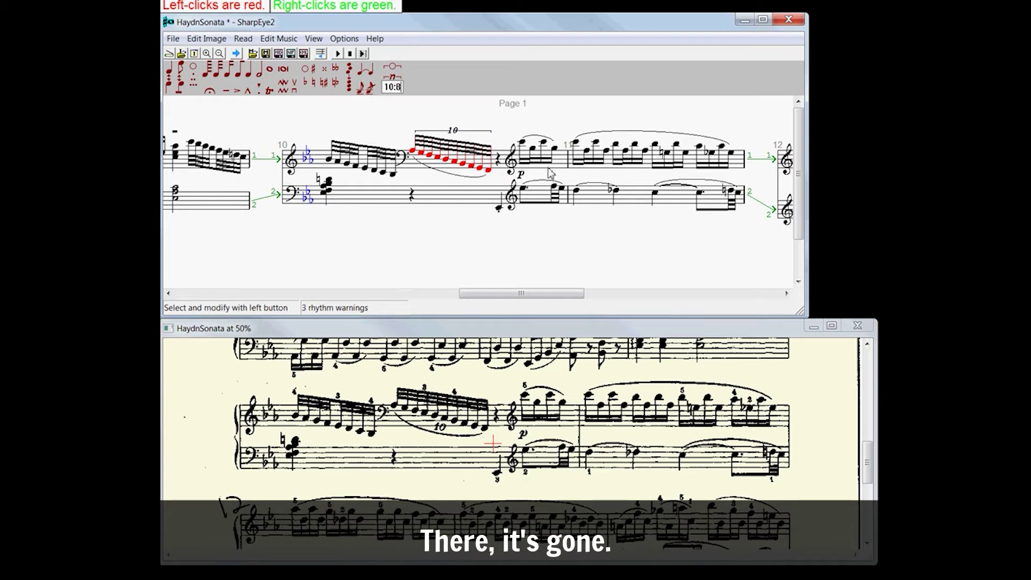
Delete the stray note near the end of measure 13's treble staff and add a flat sign to the note following it.
click(521, 291)
drag(522, 290, 637, 311)
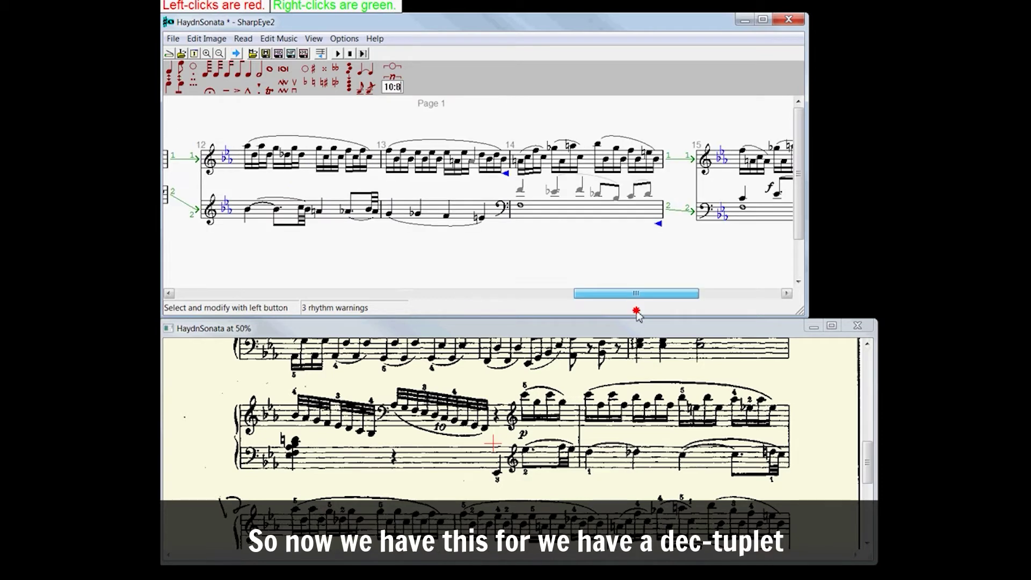
click(475, 159)
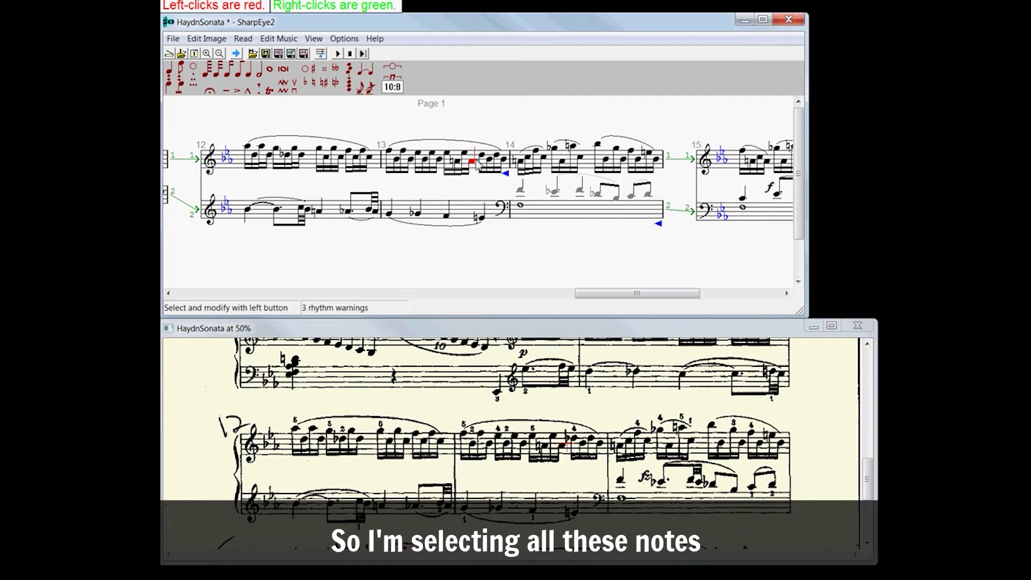
click(482, 158)
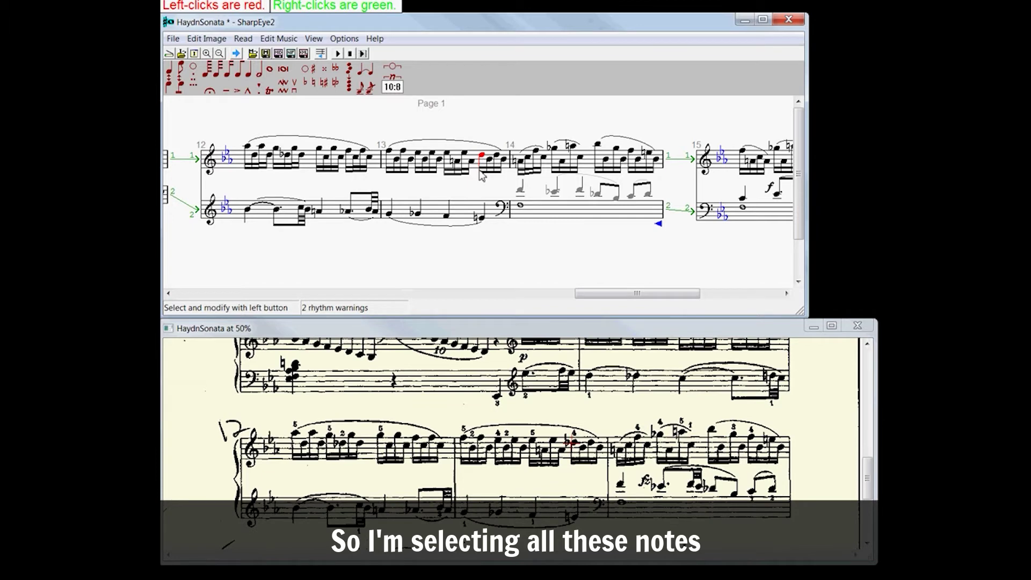
click(483, 164)
click(483, 164)
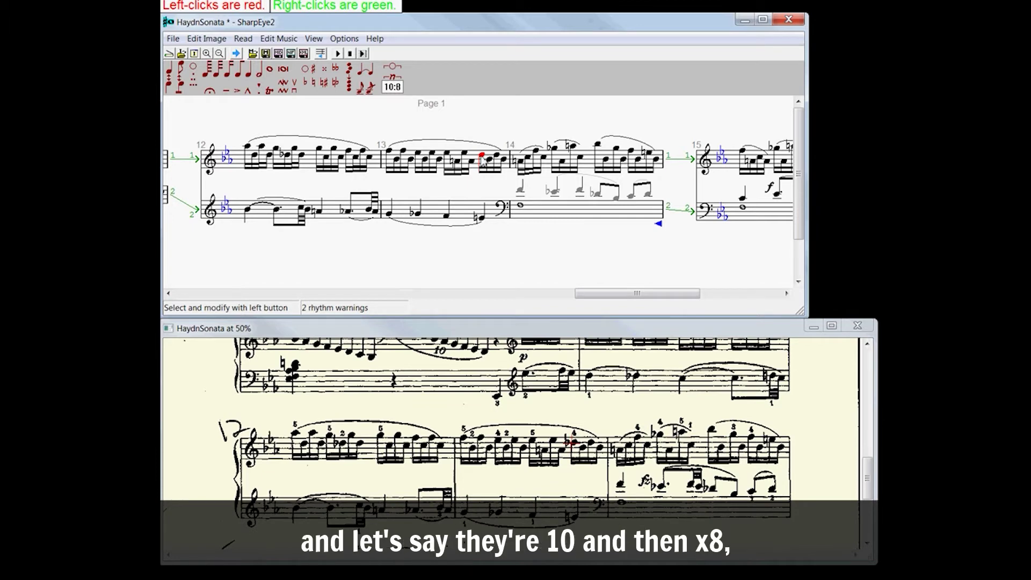
click(305, 83)
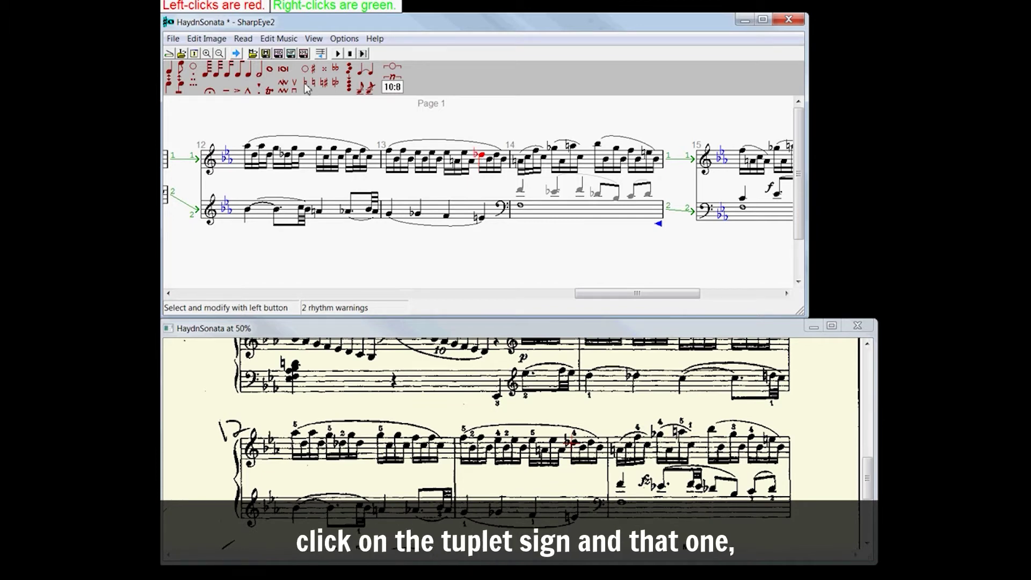
Insert the missing note after the third up-stem note above measure 14's lower staff.
click(598, 196)
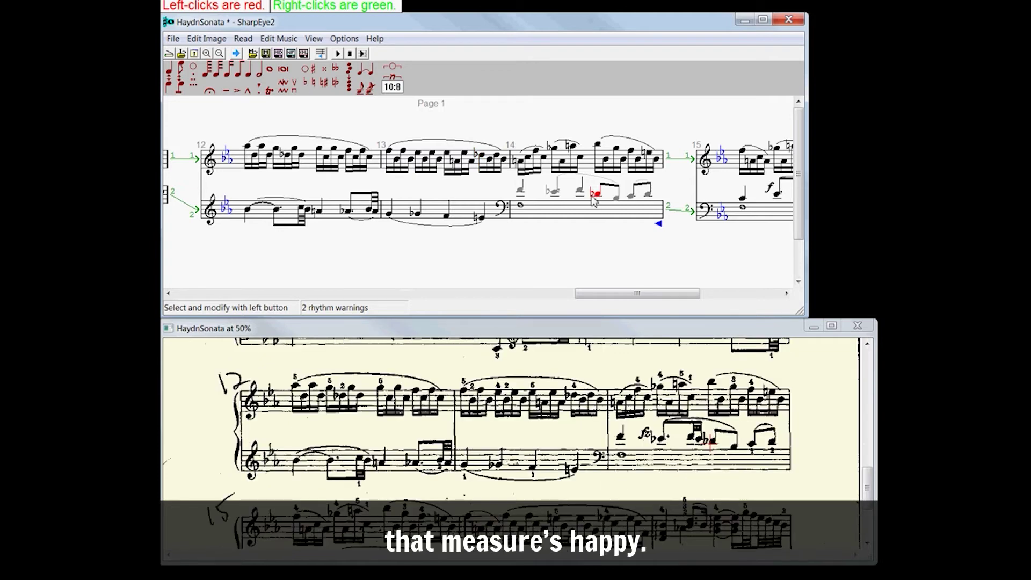
key(Left)
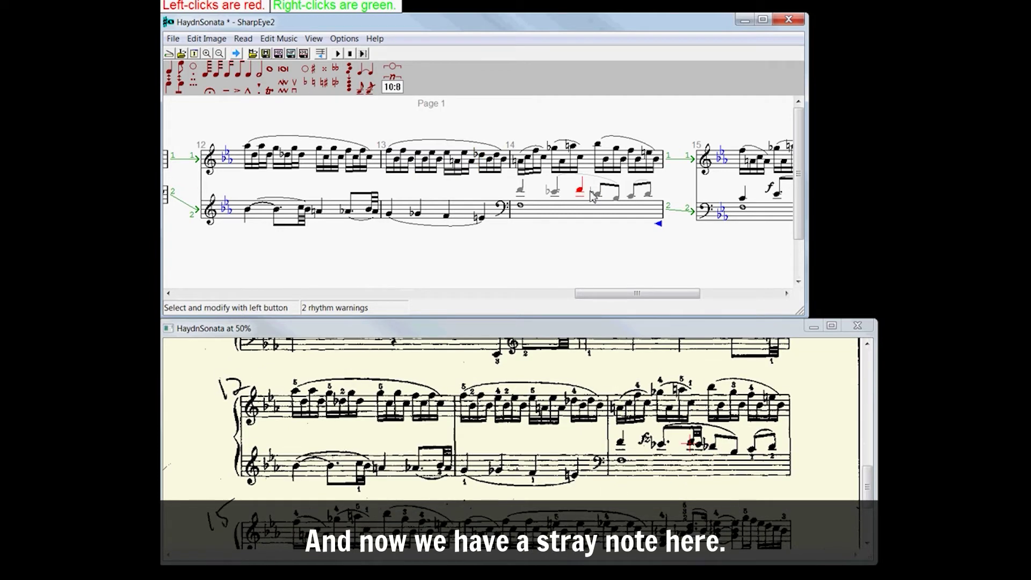
key(Escape)
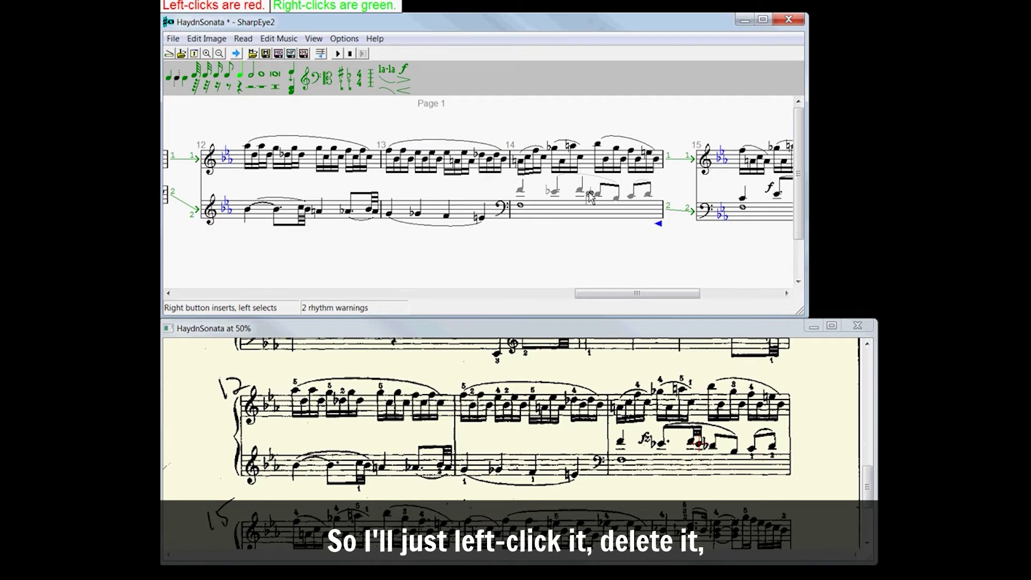
click(588, 193)
click(589, 196)
Beam the inserted note in measure 14 with the two notes before it and make the last two thirty-second notes.
click(583, 194)
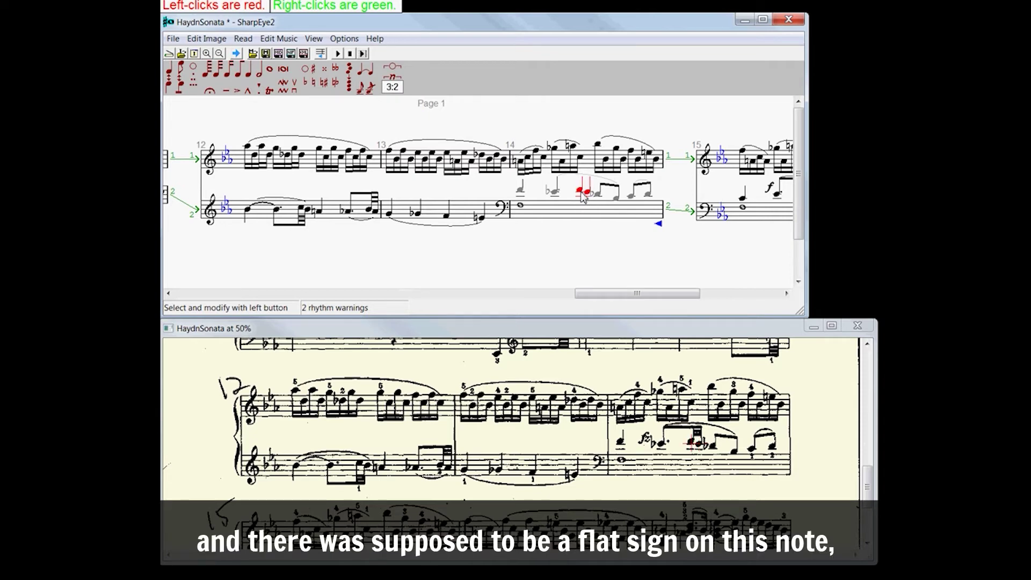
click(555, 194)
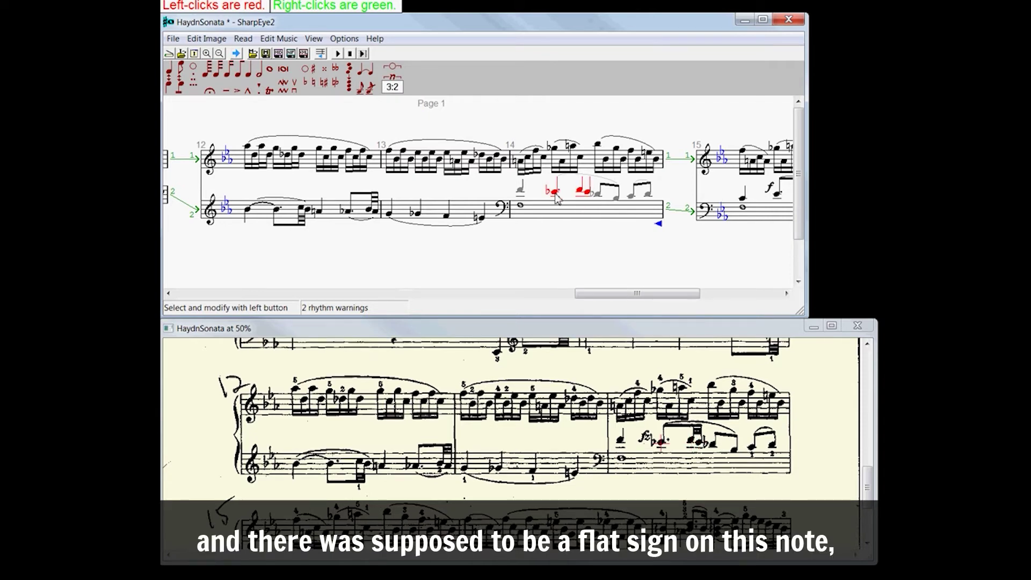
click(179, 86)
click(580, 192)
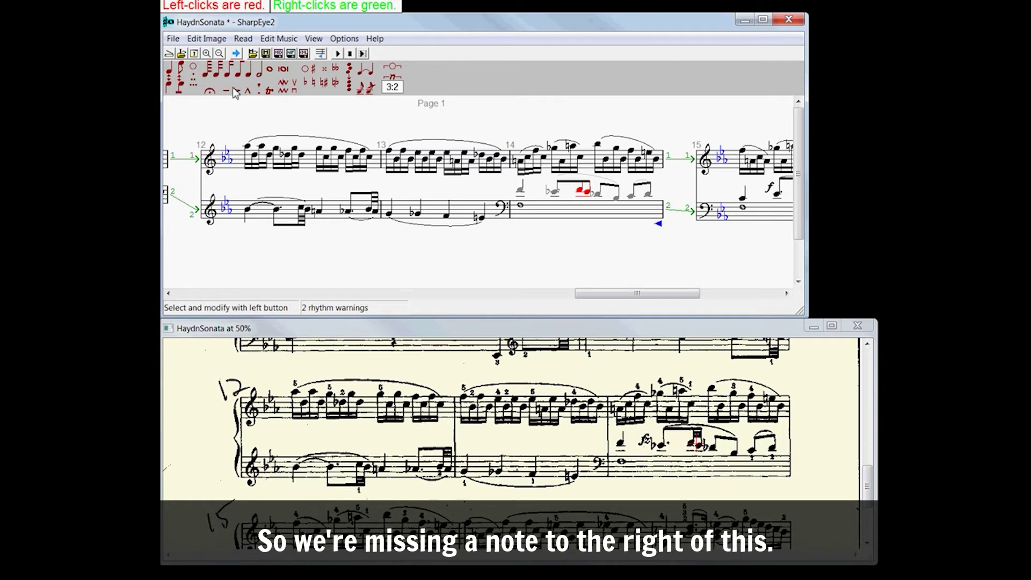
click(218, 79)
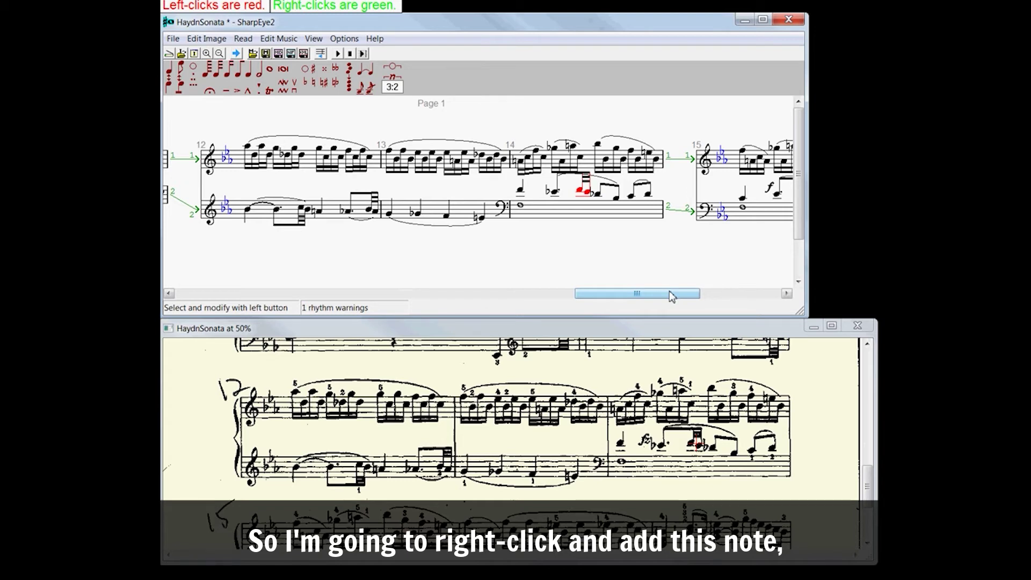
Insert a half rest for the up-stem voice above the third-beat treble chord in measure 17.
drag(671, 296, 750, 309)
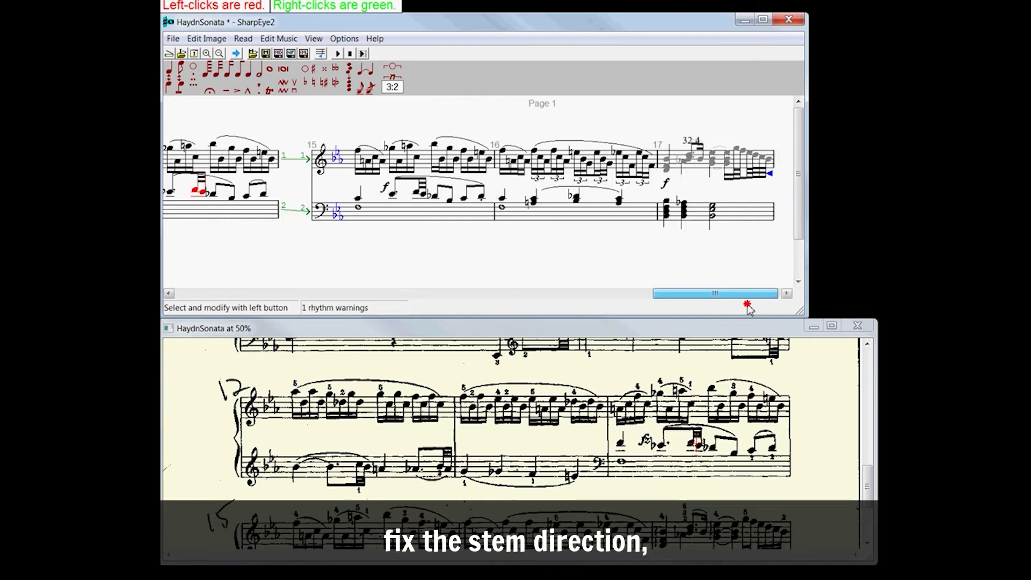
click(751, 160)
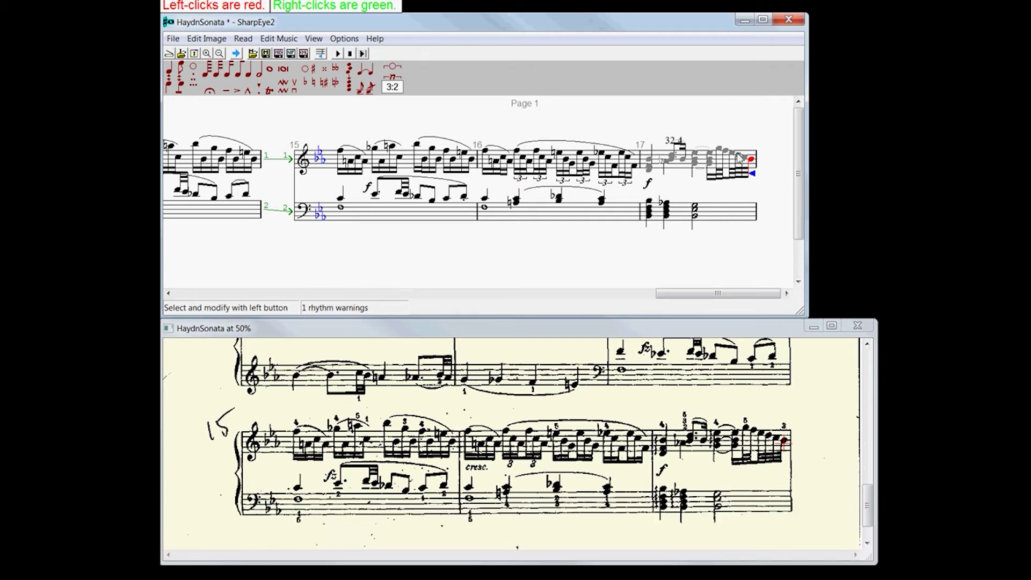
click(647, 181)
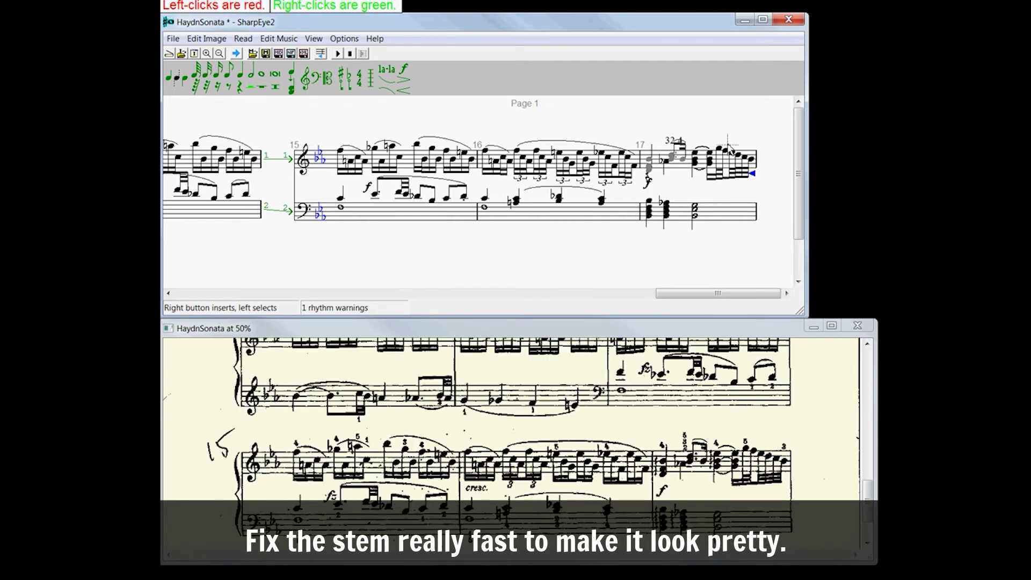
click(697, 140)
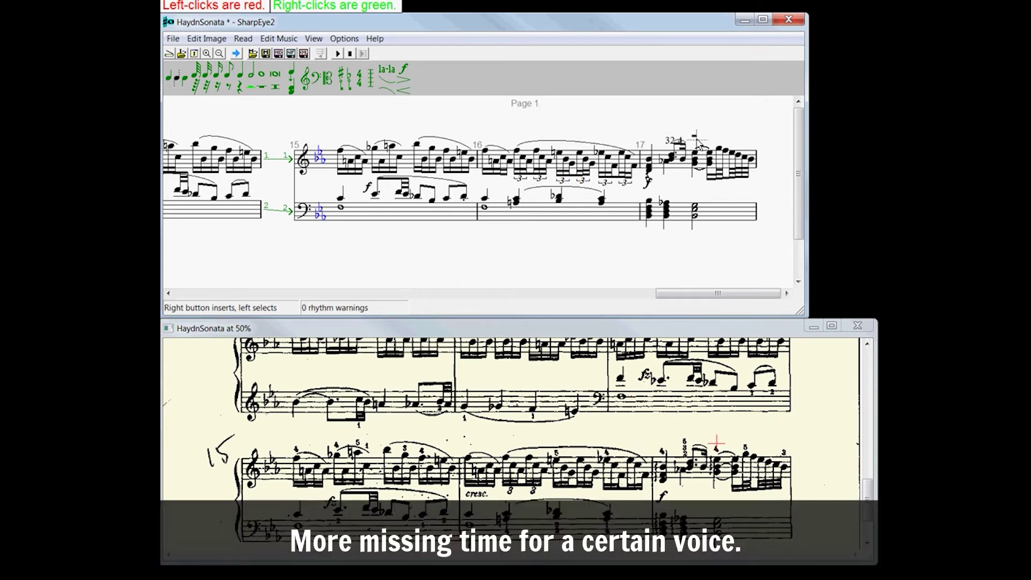
Save the corrected music in SharpEye format as HaydnSonata.mro in the Demo folder.
click(171, 39)
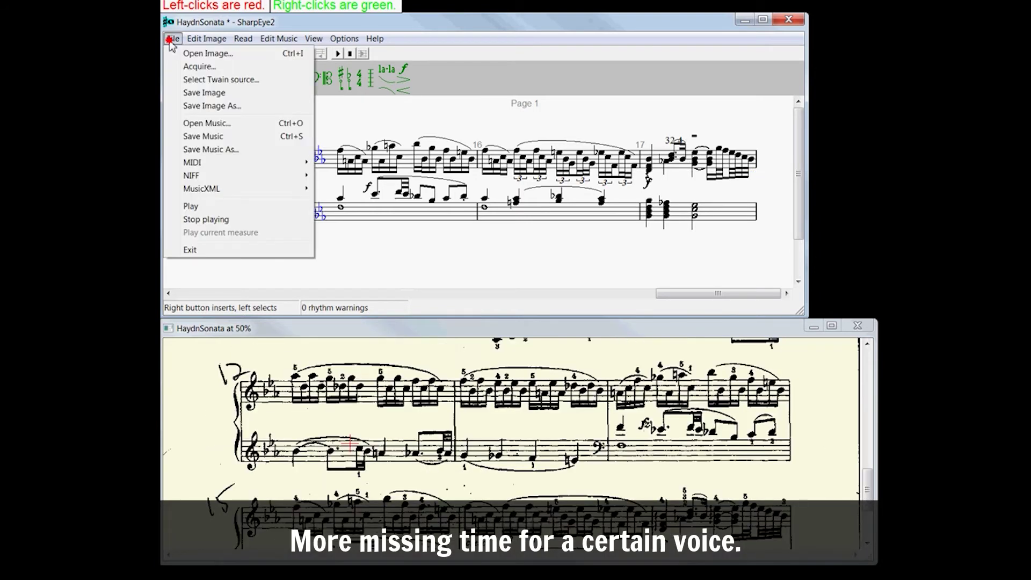
click(203, 137)
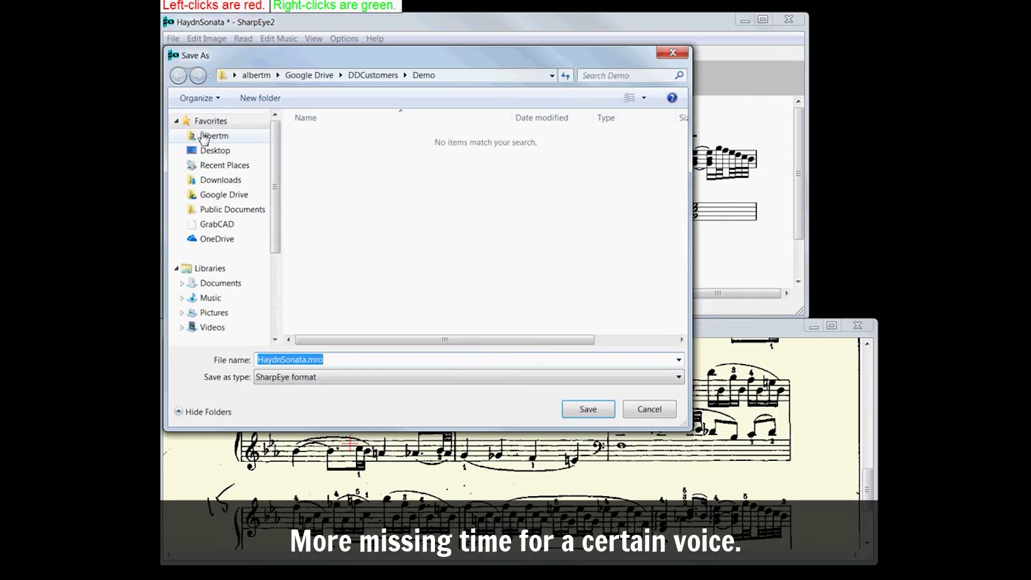
click(588, 411)
Export the score to the Demo folder as a MusicXML file named HaydnSonata.xml.
scroll(581, 418, down, 3)
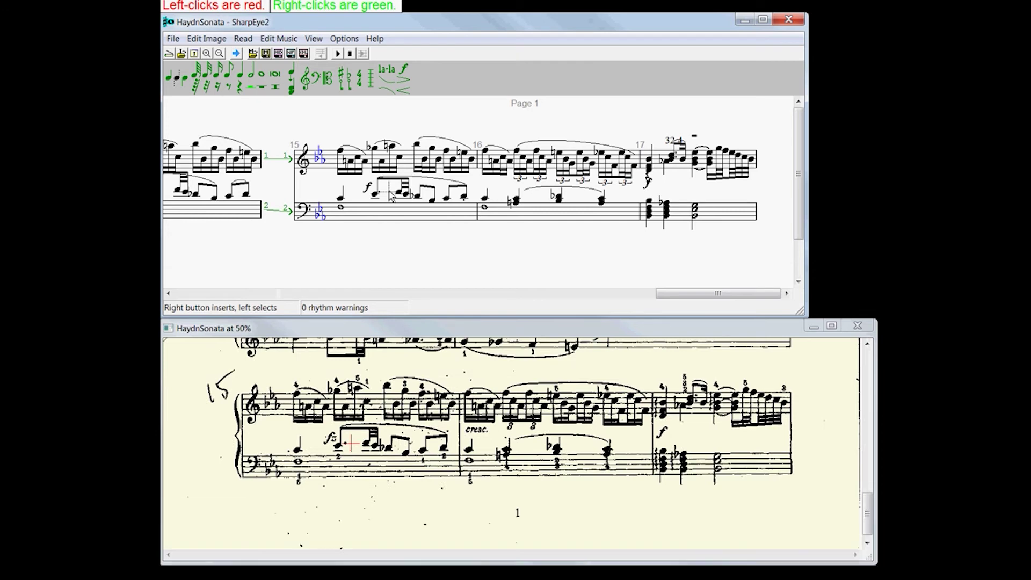
click(170, 39)
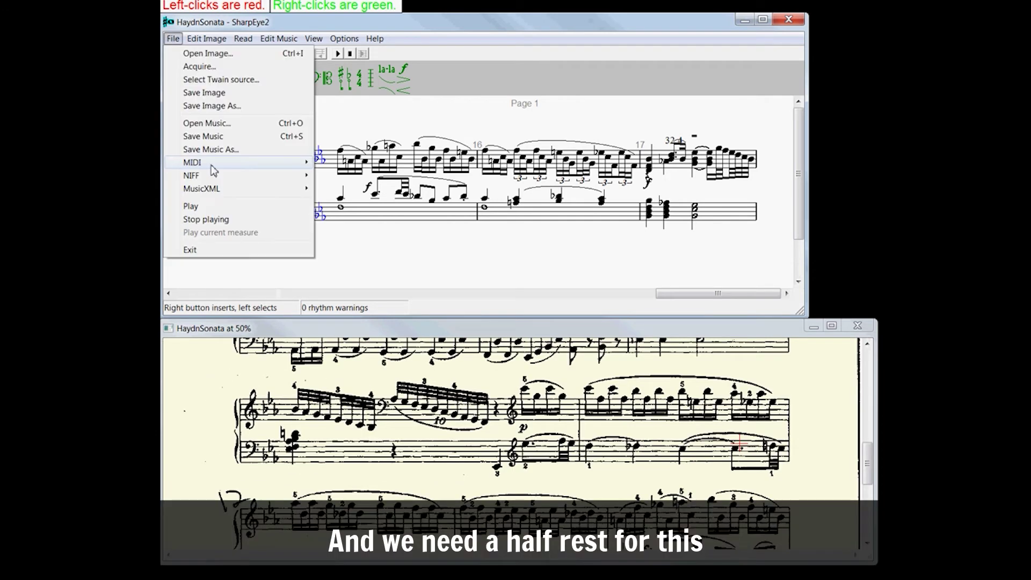
mouse_move(226, 192)
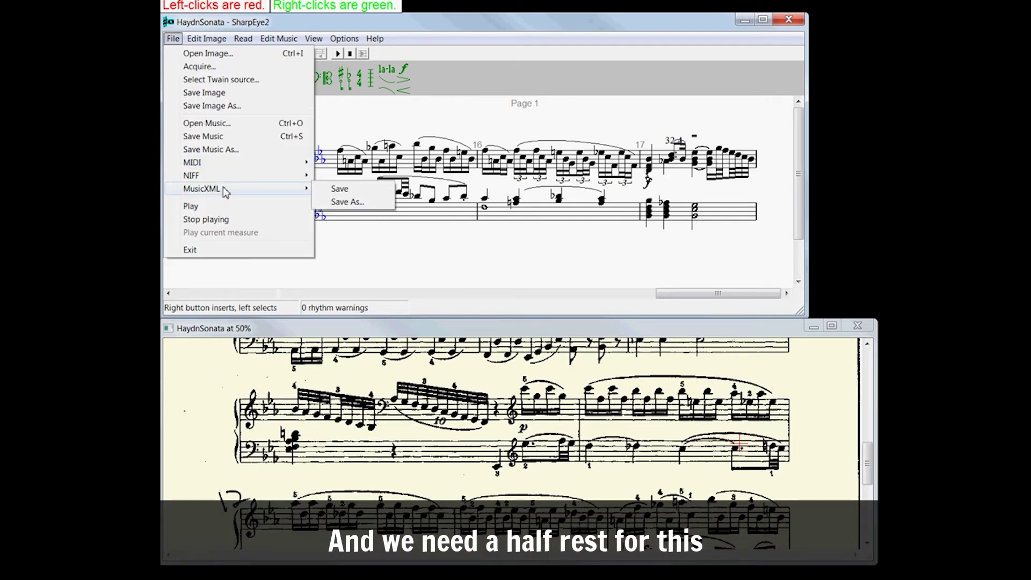
click(348, 202)
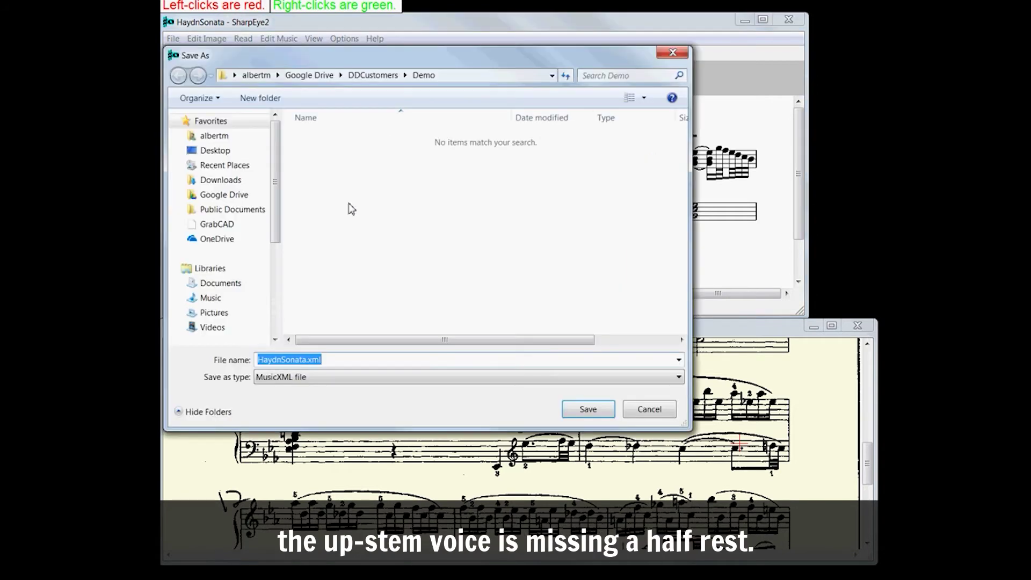
click(586, 412)
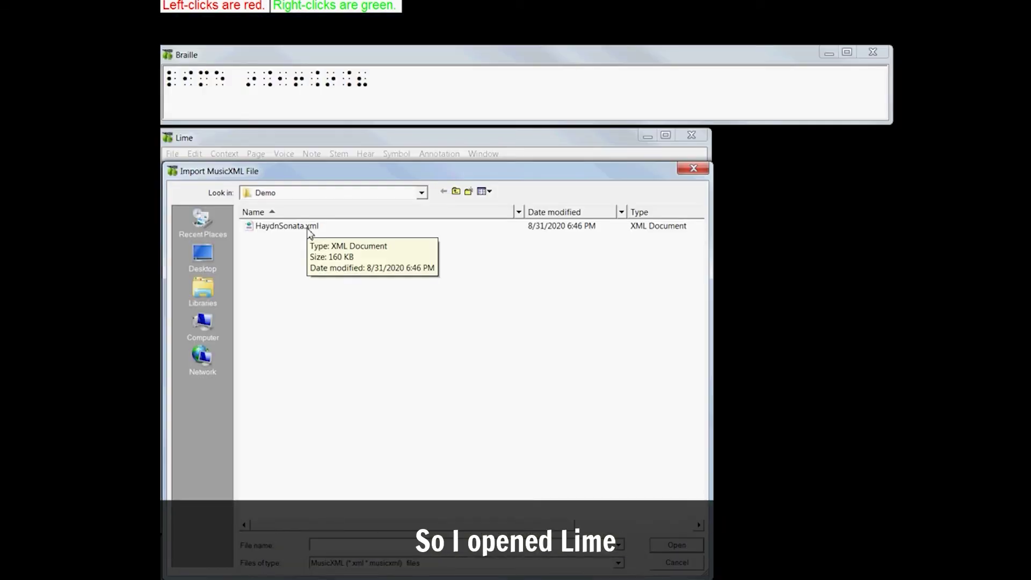
In Lime, import HaydnSonata.xml with the default import options and title the piece "Haydn Sonata".
double_click(258, 226)
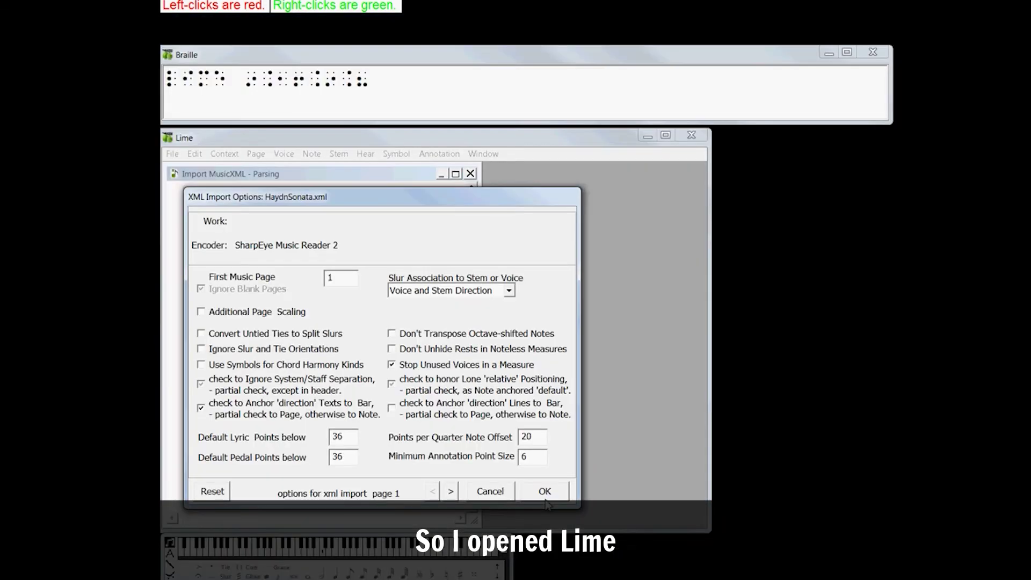
click(545, 495)
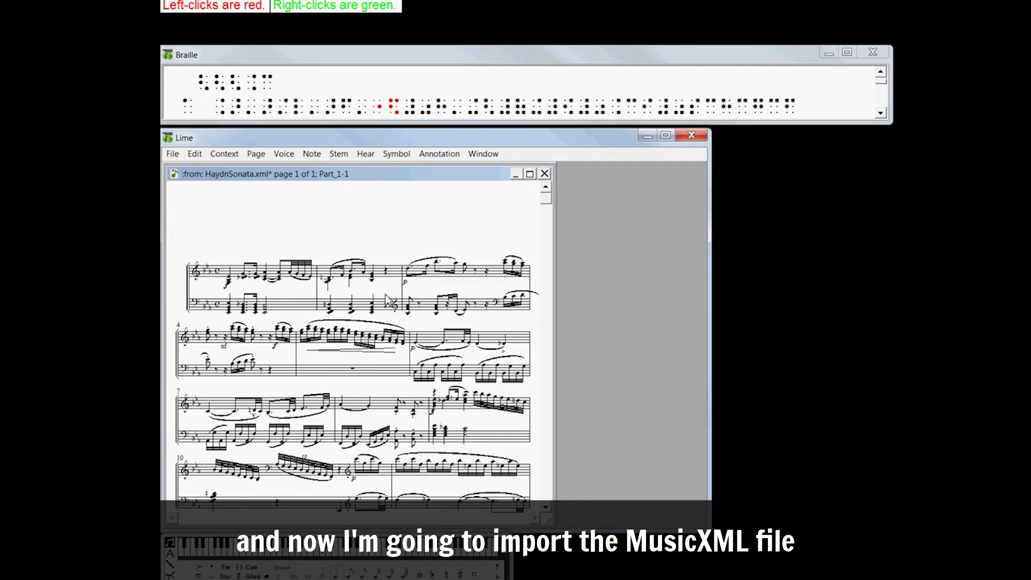
click(435, 154)
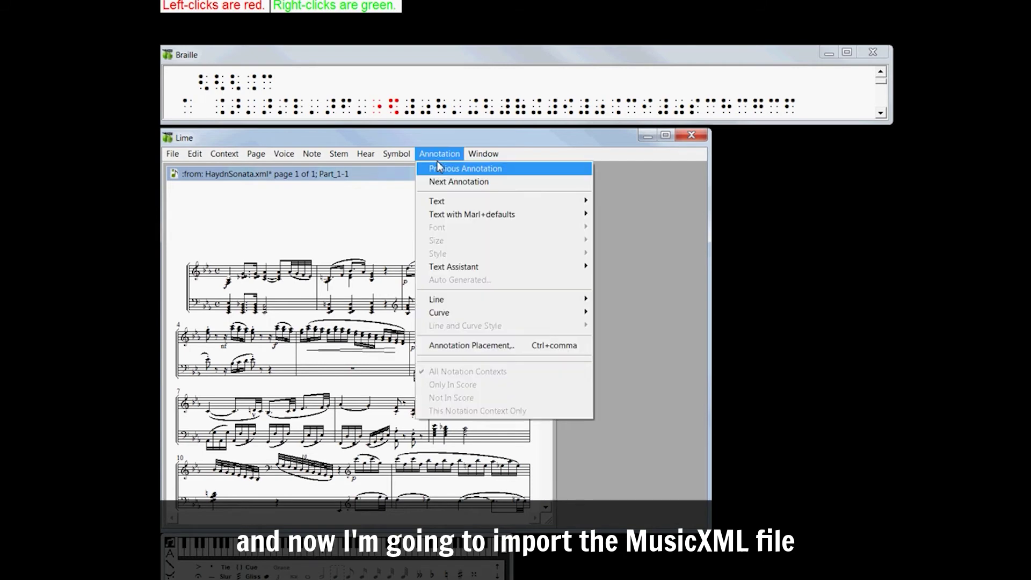
mouse_move(466, 266)
click(610, 268)
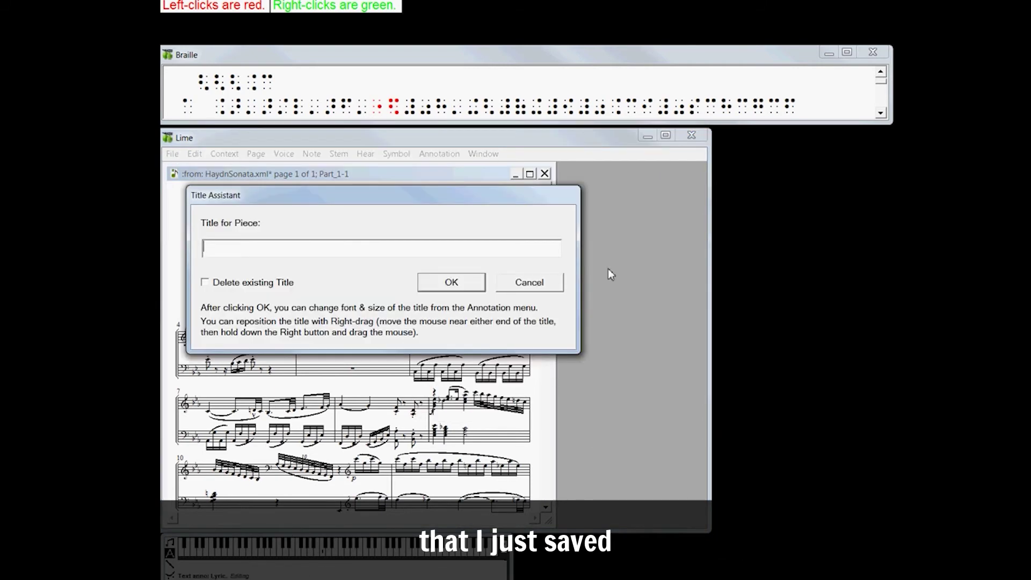
text(Hayd)
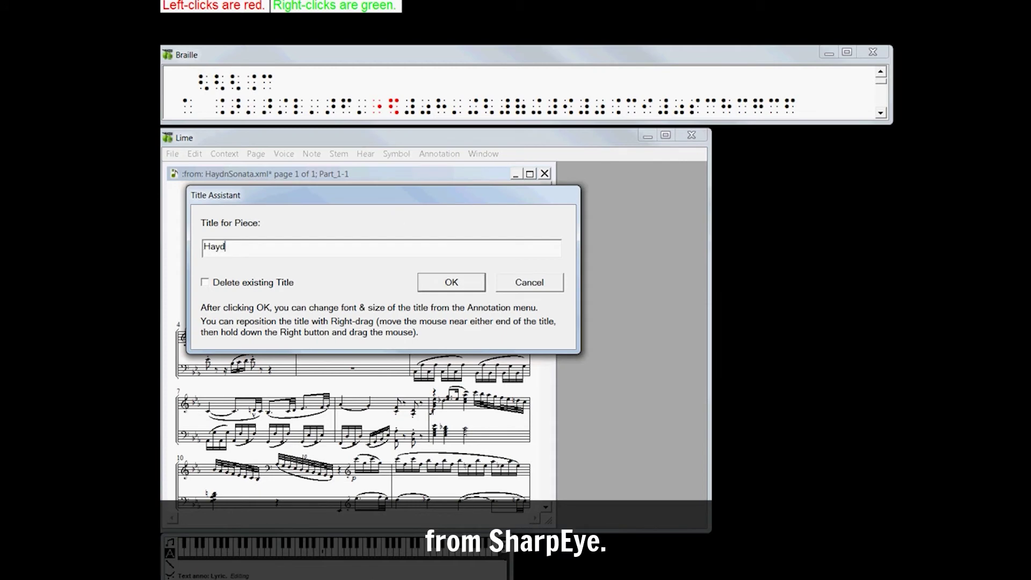
text(n Sonata)
key(Return)
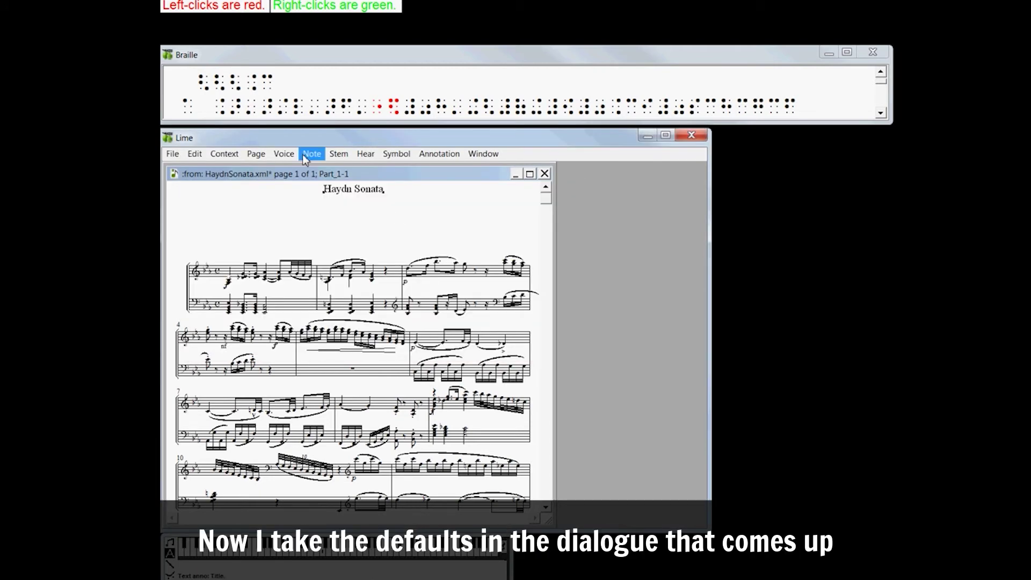
Rename the score's part to "Piano" in the Parts and Voices settings and apply the change.
click(283, 157)
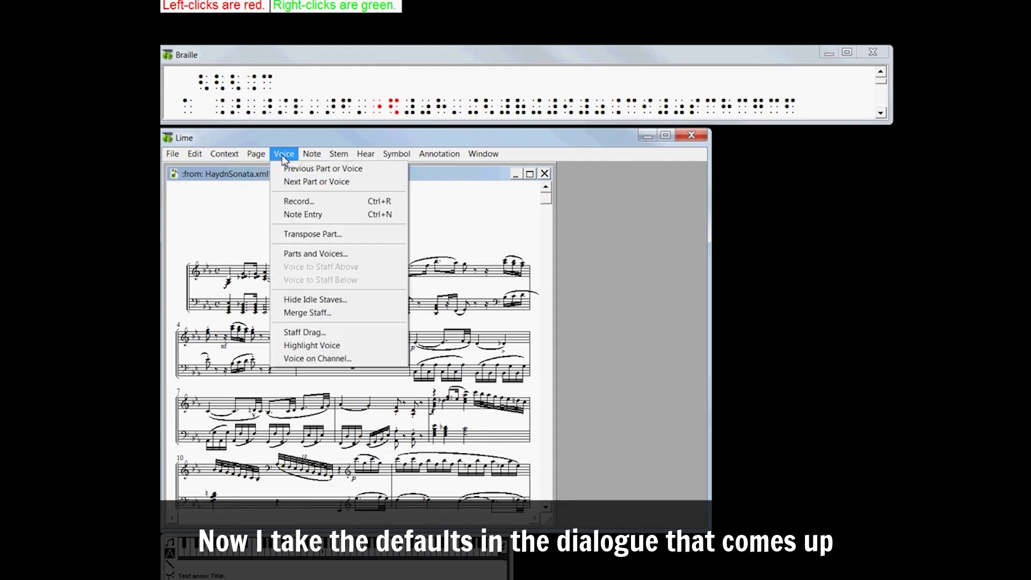
click(317, 253)
click(374, 471)
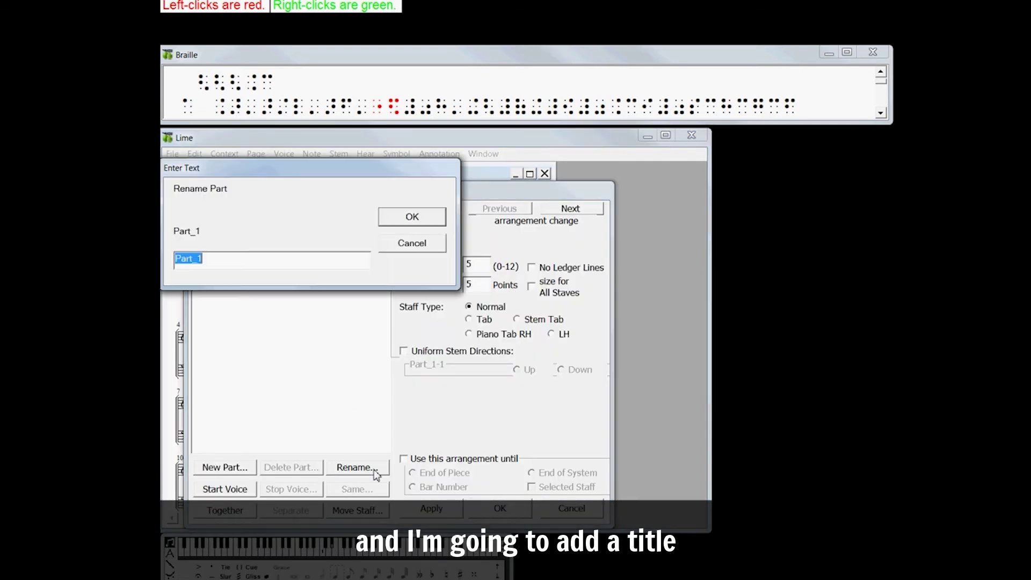
text(Piano)
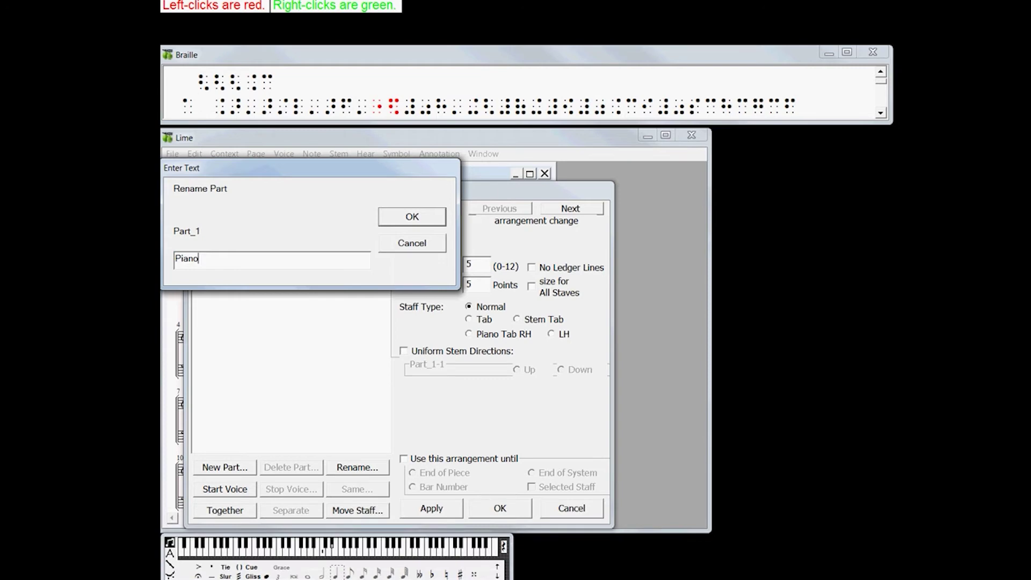
key(Return)
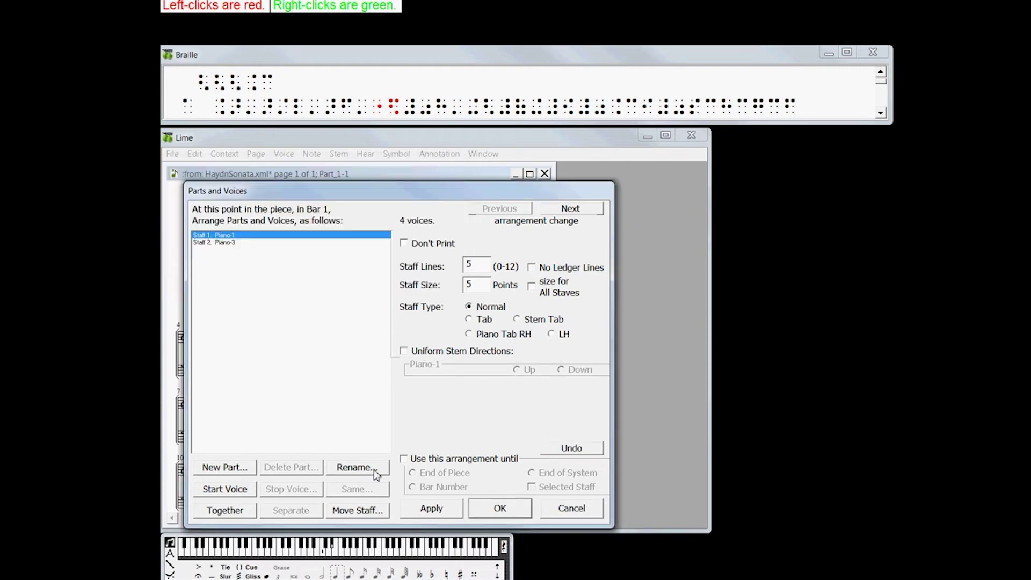
click(488, 511)
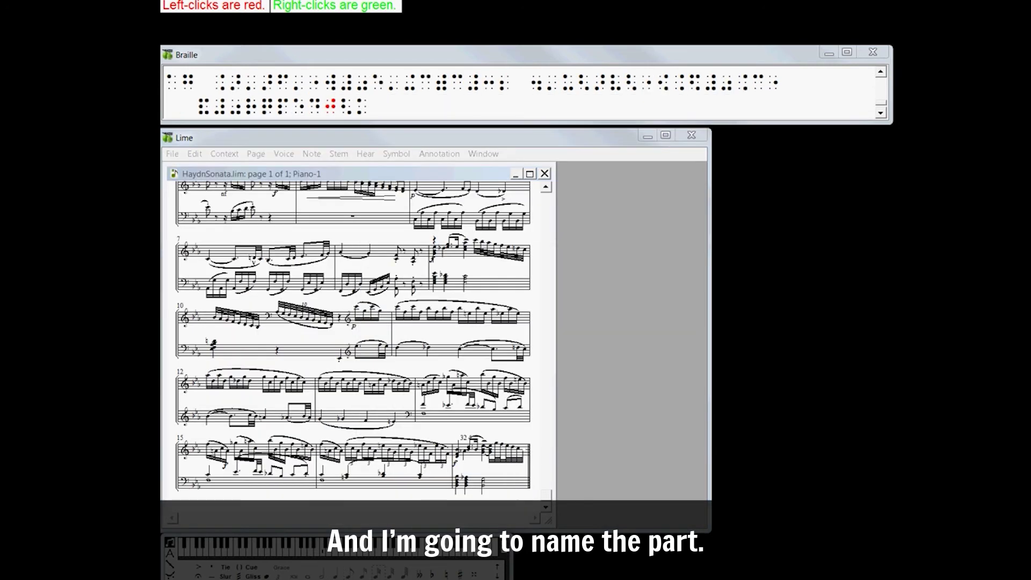
Send the Haydn Sonata braille produced by GOODFEEL to the Braille Editor.
click(302, 214)
drag(302, 214, 419, 253)
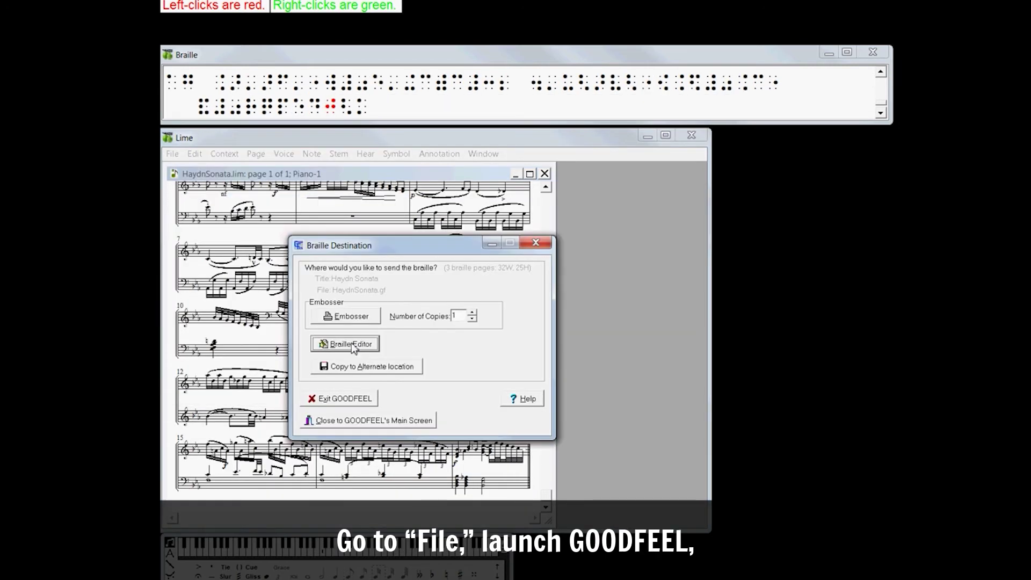
click(351, 345)
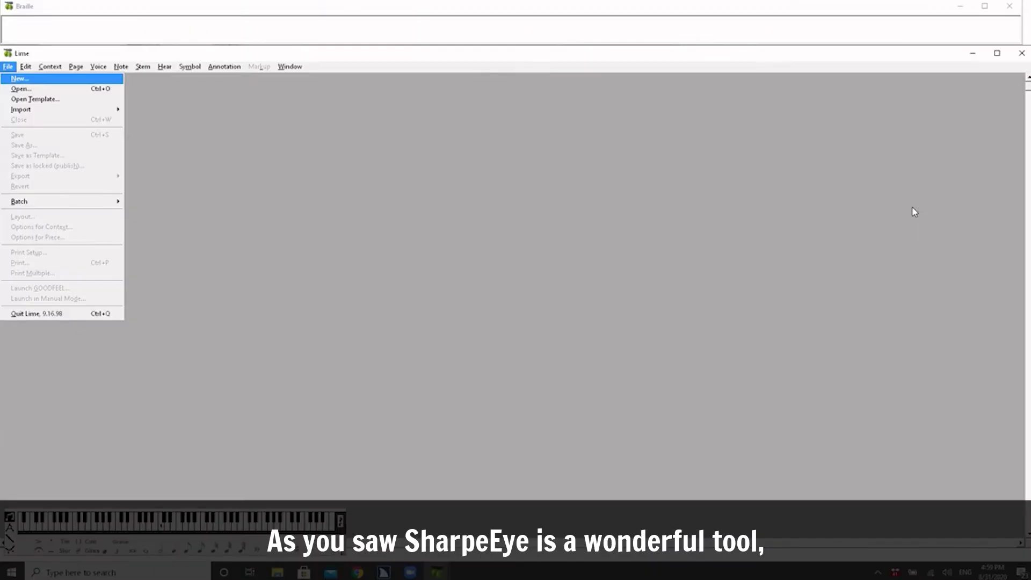
Import StarsAndStripesForever.xml from the MusicXML folder into Lime with the default import options.
key(Down)
key(Down)
key(Down)
key(Right)
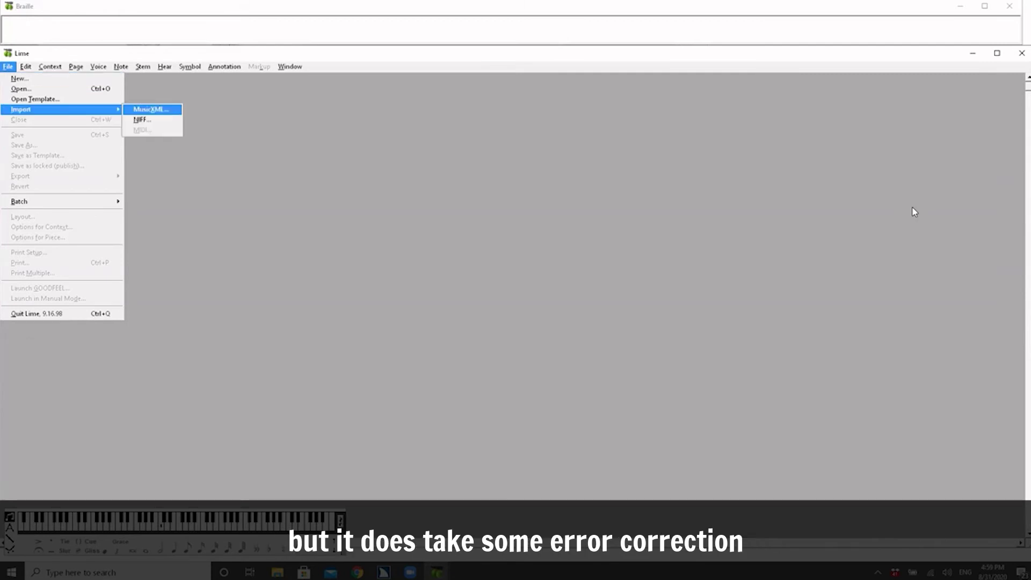
key(Return)
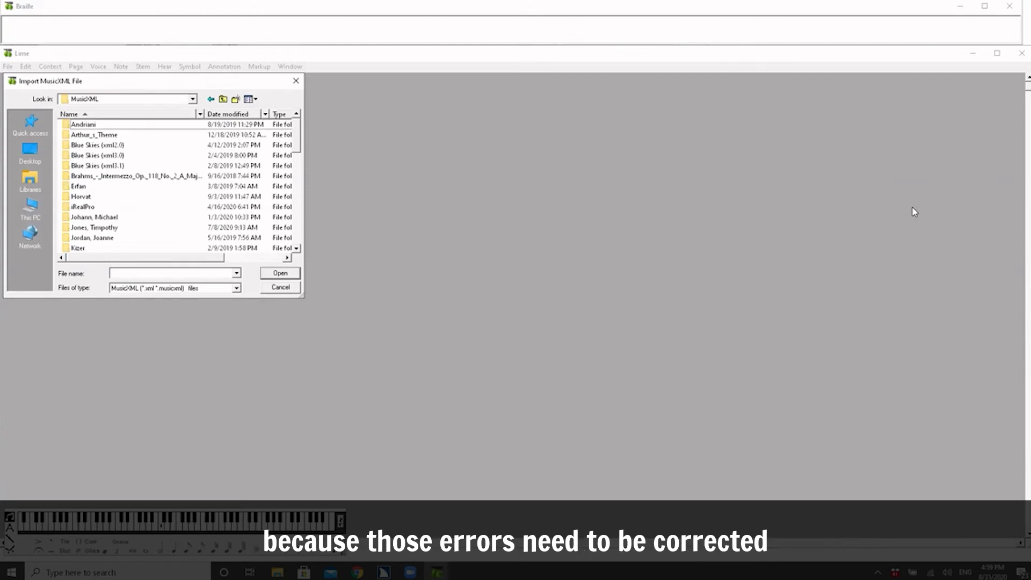
key(s)
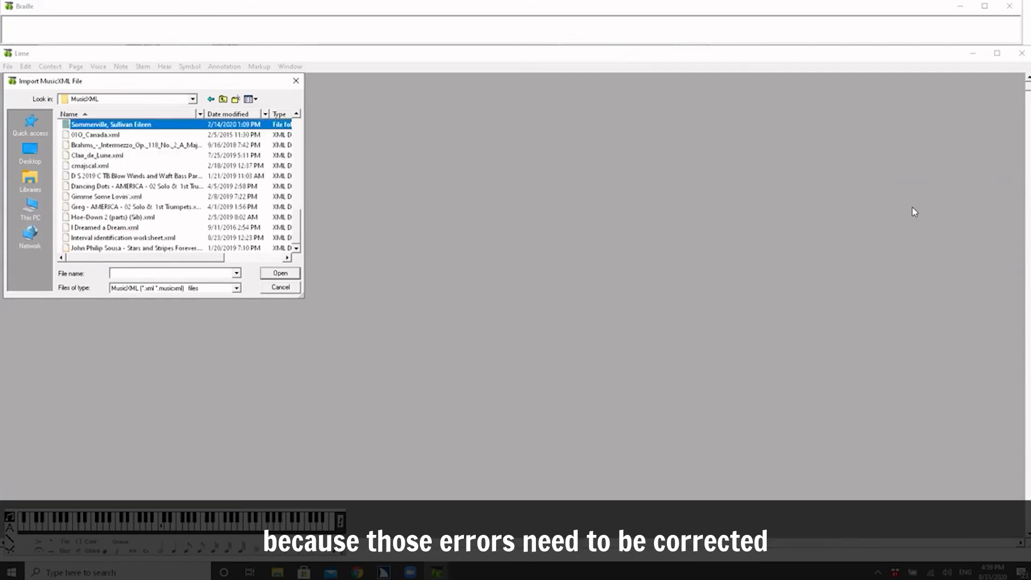
key(t)
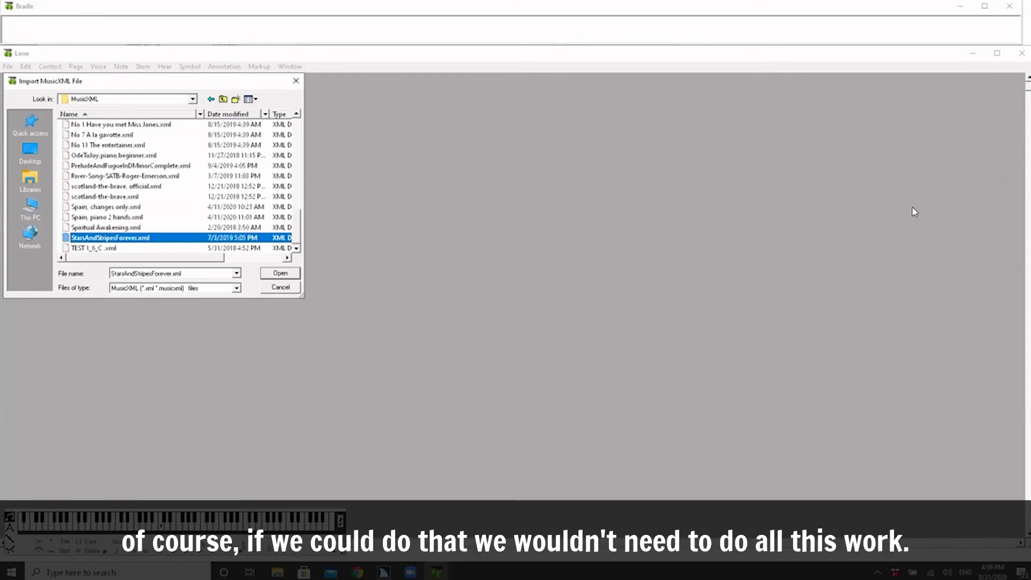
key(Return)
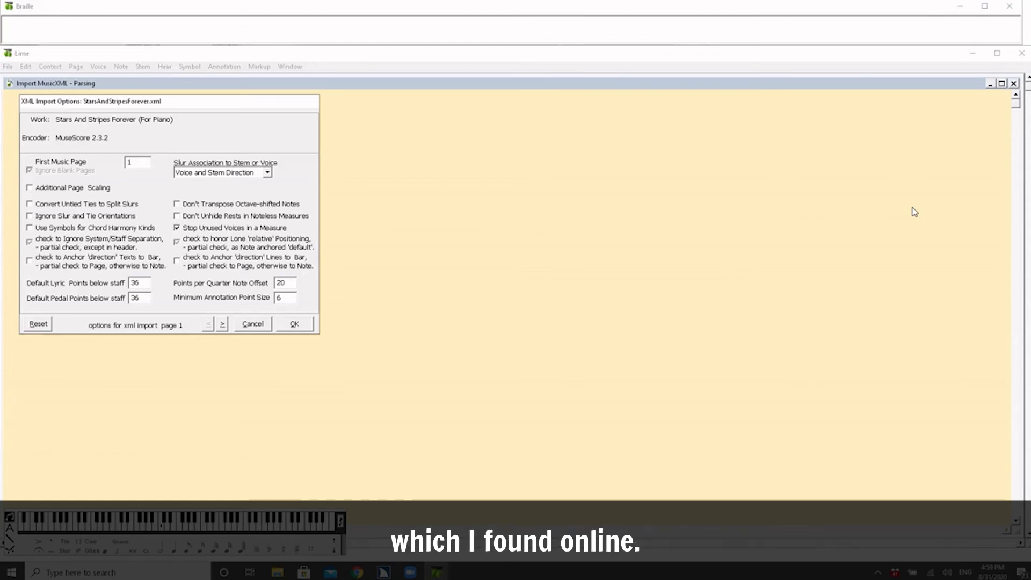
key(Return)
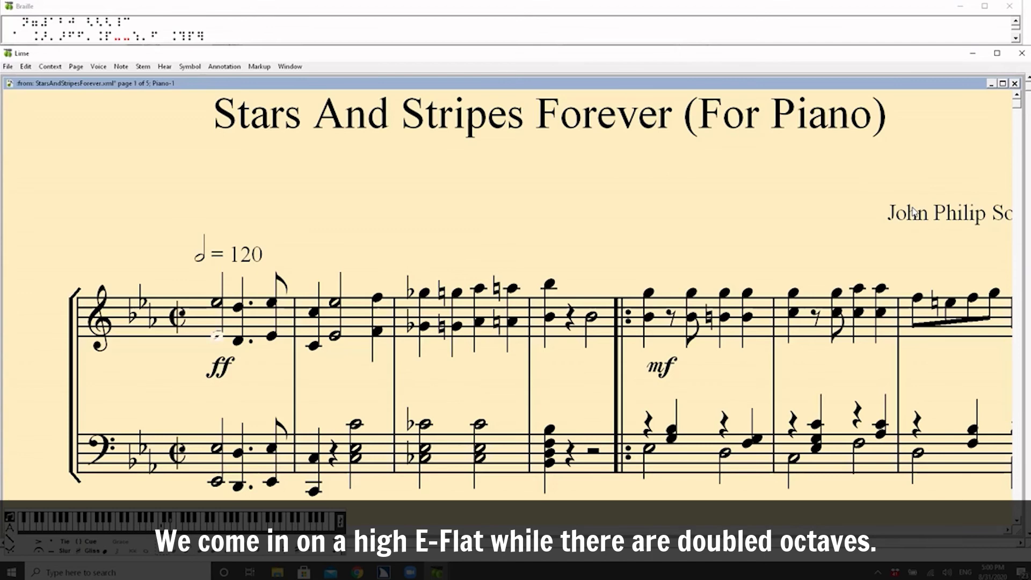
Inspect the opening notes in both staves, play the piano part at the default hearing settings, and stop the playback at about bar 13.
key(Down)
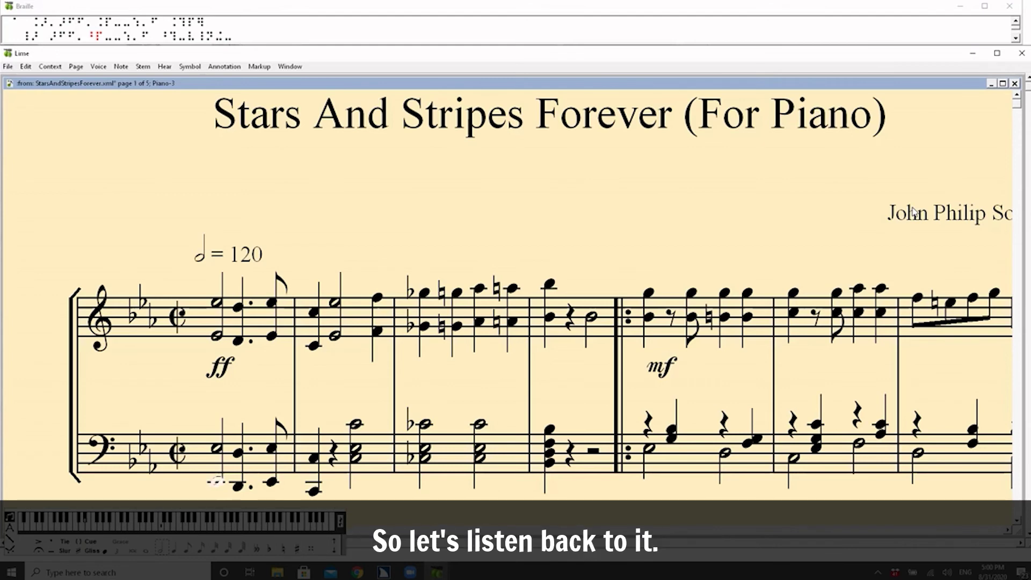
key(space)
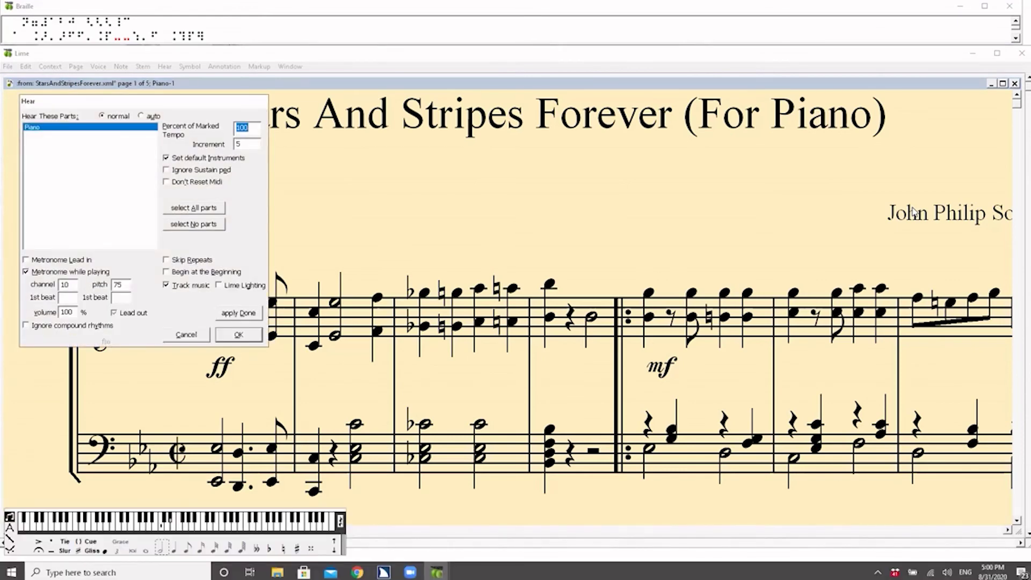
key(Return)
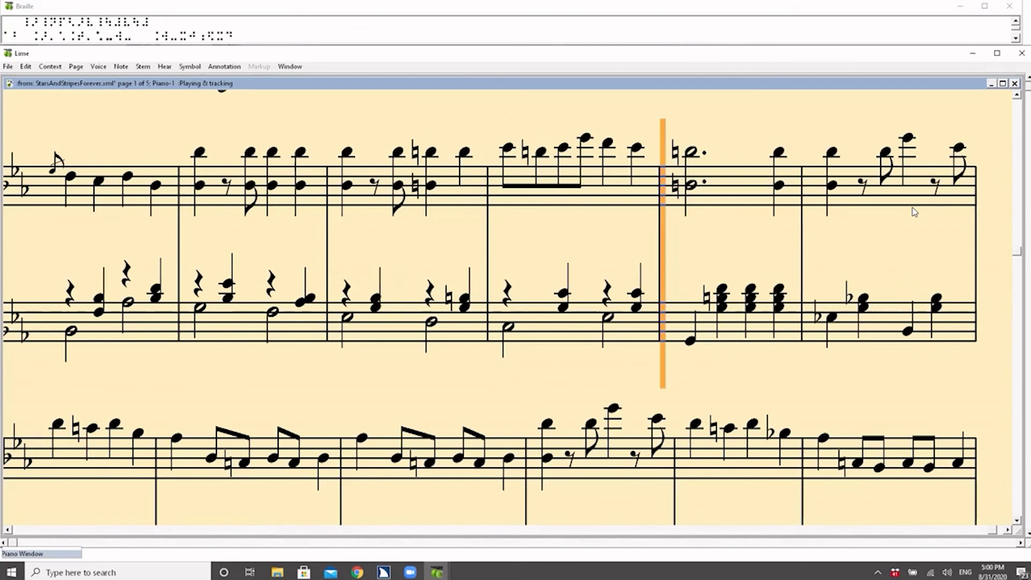
key(Escape)
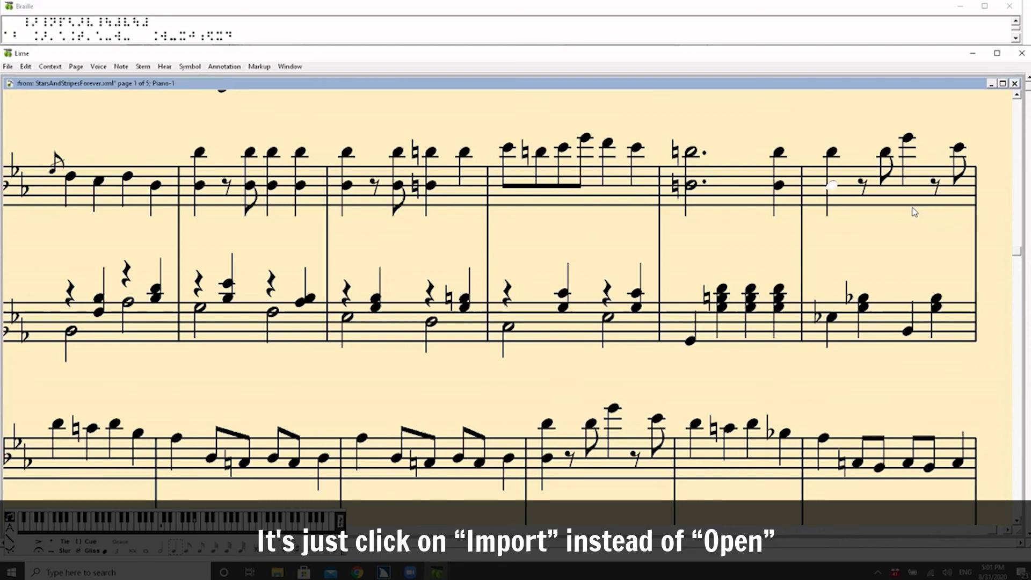
Open the Go To Bar dialog for the Stars And Stripes Forever score.
key(ctrl+g)
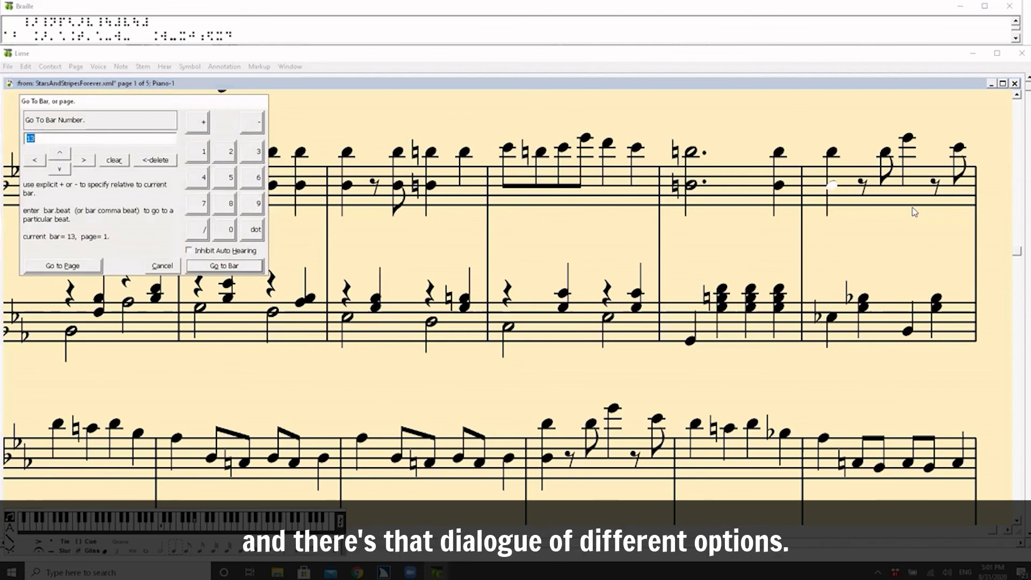